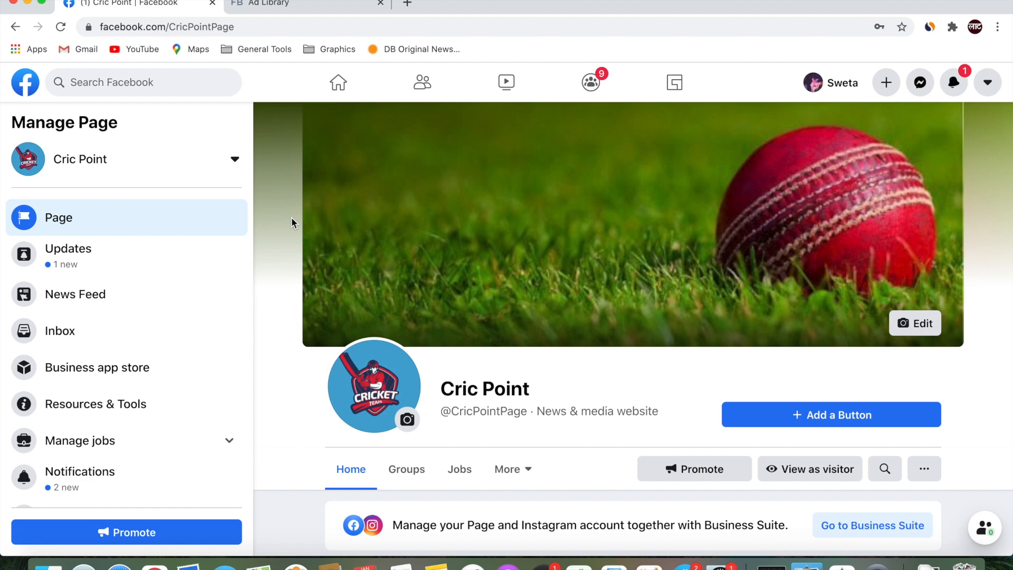
Look through the Cric Point page, examining its posts, About details and the creation date under Page transparency.
{"action": "scroll", "coordinate": [291, 218], "scroll_direction": "down", "scroll_amount": 10}
{"action": "scroll", "coordinate": [292, 222], "scroll_direction": "down", "scroll_amount": 1}
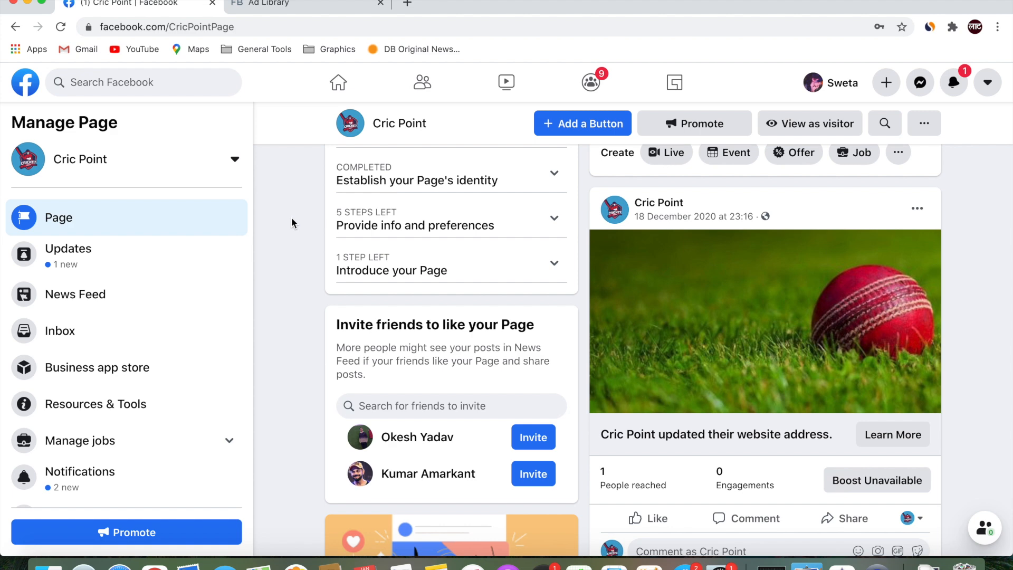
{"action": "scroll", "coordinate": [292, 222], "scroll_direction": "up", "scroll_amount": 10}
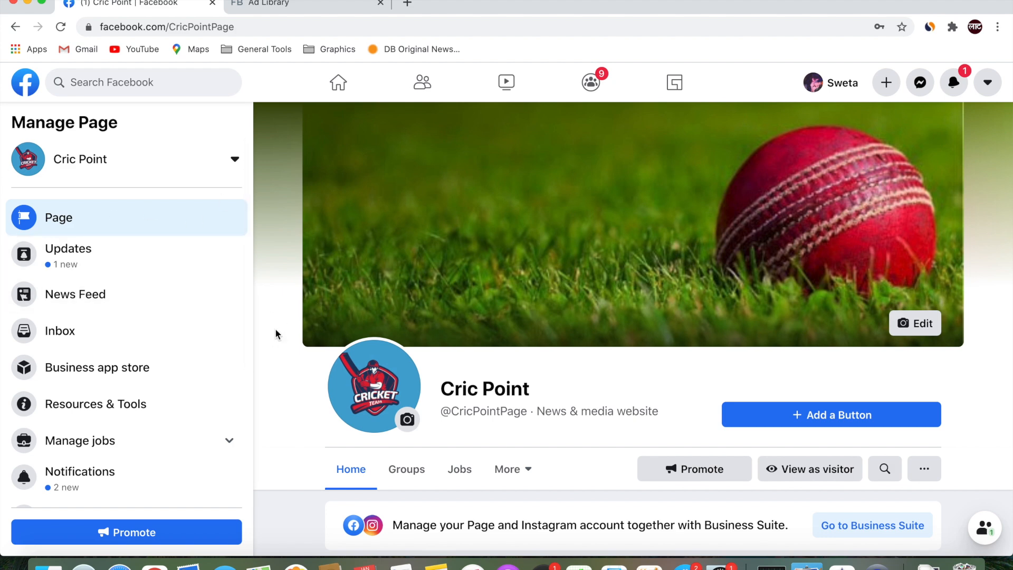
{"action": "scroll", "coordinate": [275, 334], "scroll_direction": "down", "scroll_amount": 10}
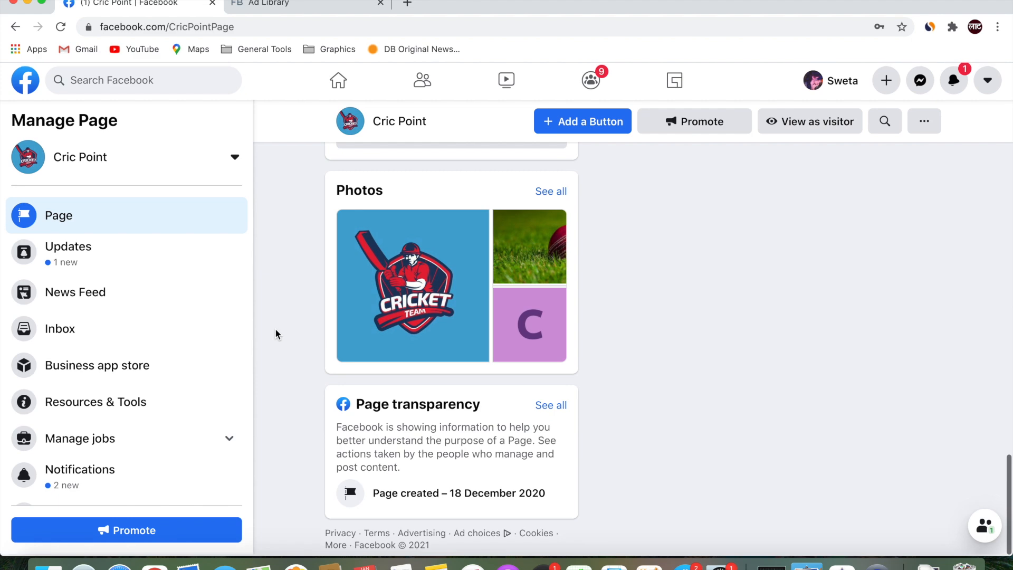
{"action": "scroll", "coordinate": [274, 334], "scroll_direction": "down", "scroll_amount": 4}
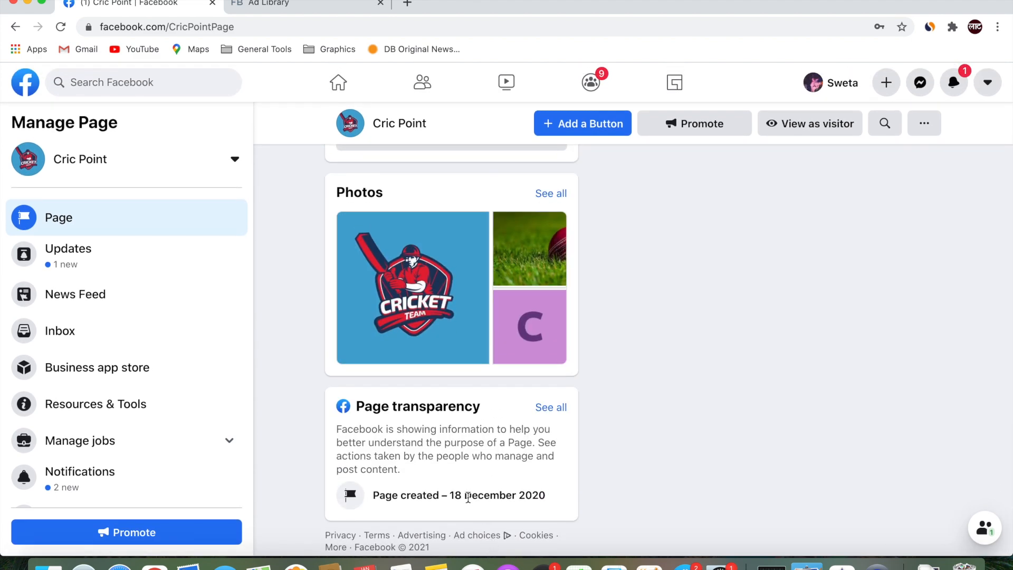
{"action": "triple_click", "coordinate": [469, 495]}
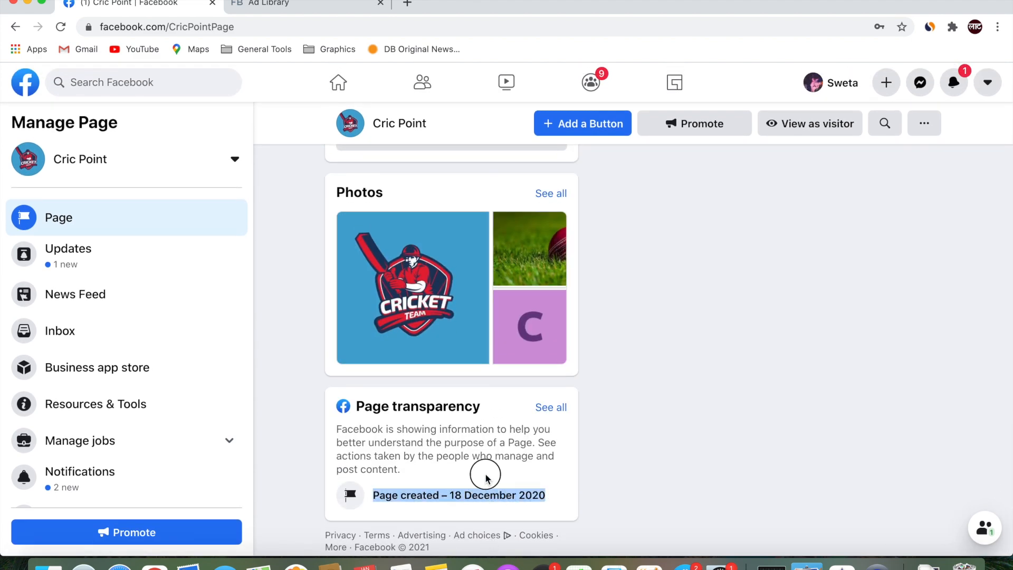
{"action": "left_click", "coordinate": [489, 480]}
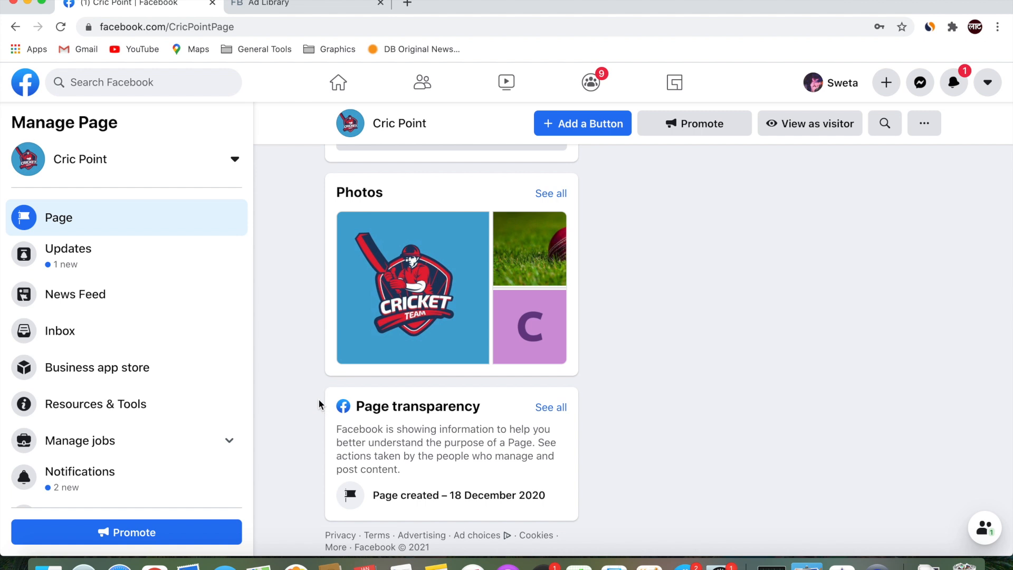
{"action": "scroll", "coordinate": [319, 405], "scroll_direction": "up", "scroll_amount": 5}
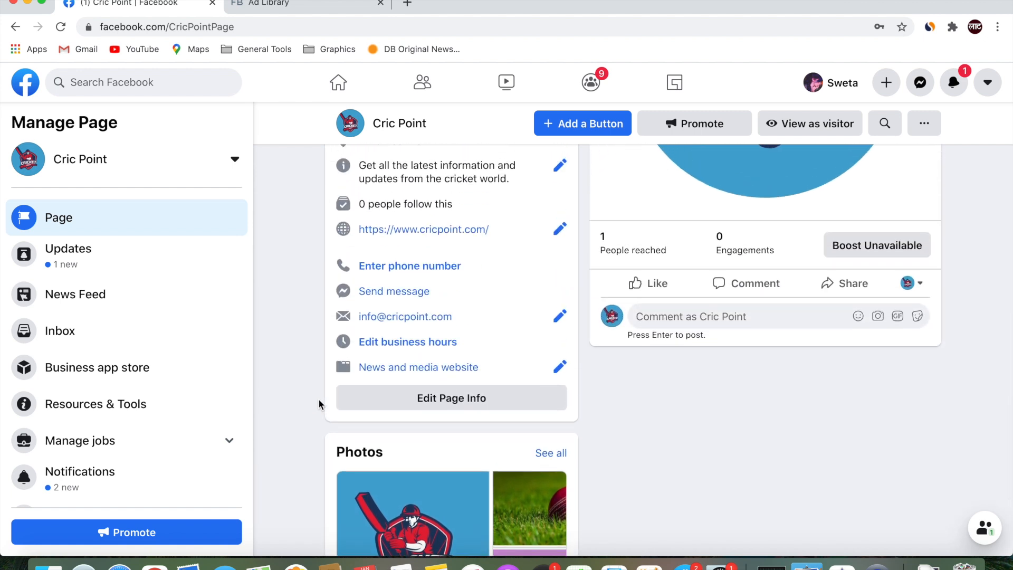
{"action": "scroll", "coordinate": [319, 404], "scroll_direction": "up", "scroll_amount": 3}
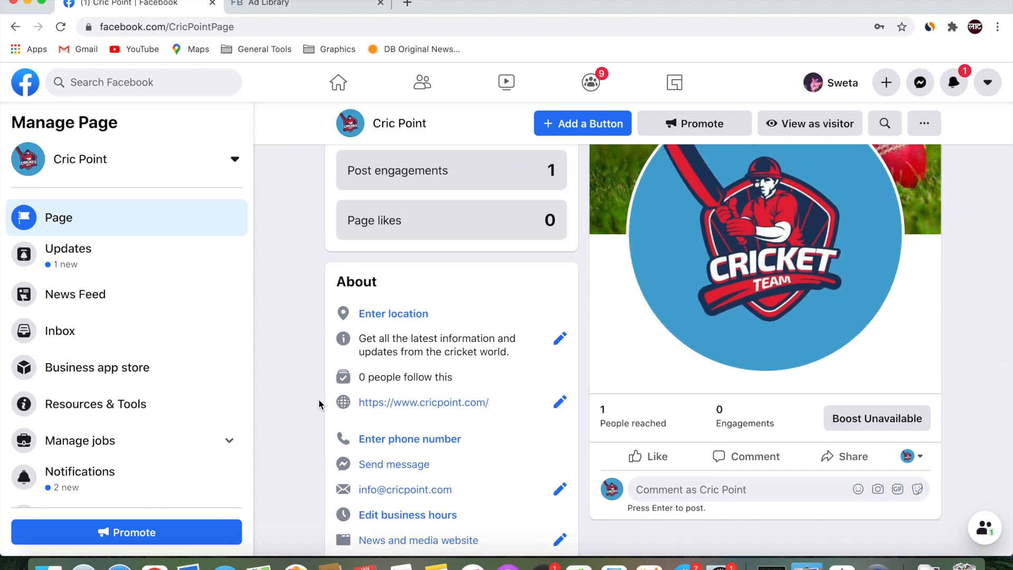
{"action": "scroll", "coordinate": [319, 398], "scroll_direction": "up", "scroll_amount": 15}
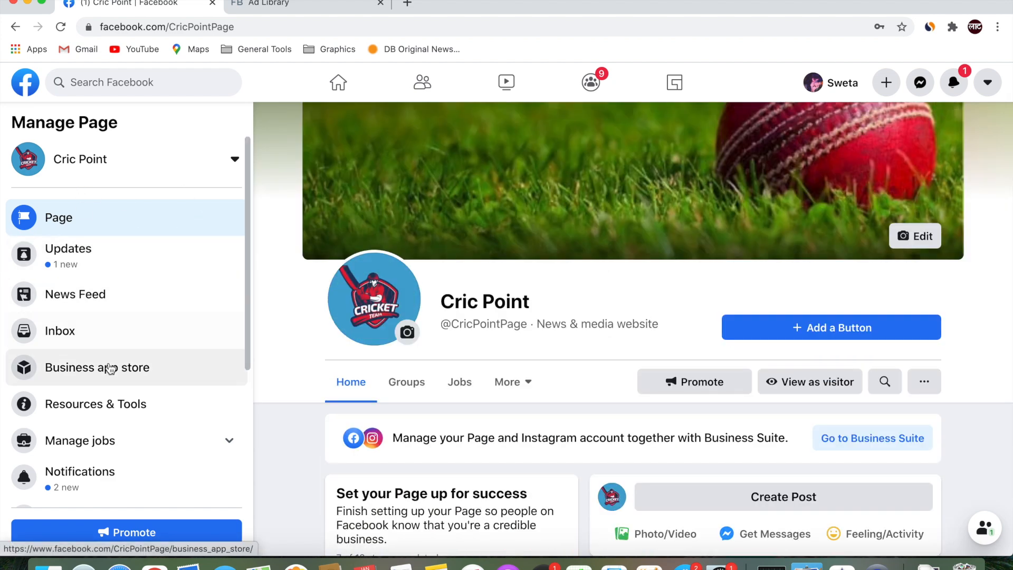
Open the Cric Point page's Ad Centre, review its summary and ads sections, and start creating an ad.
{"action": "scroll", "coordinate": [103, 464], "scroll_direction": "down", "scroll_amount": 4}
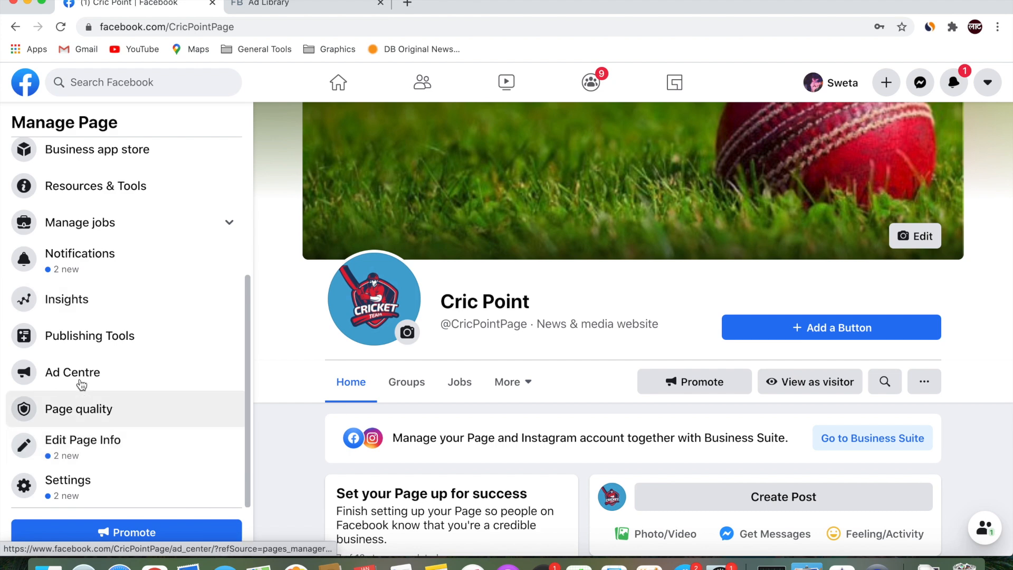
{"action": "left_click", "coordinate": [106, 373]}
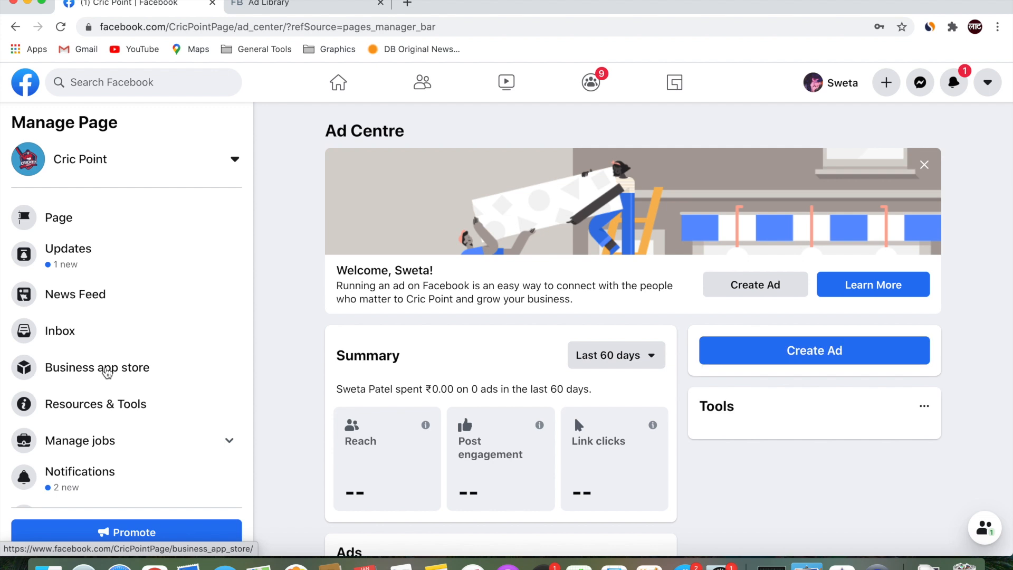
{"action": "scroll", "coordinate": [319, 390], "scroll_direction": "down", "scroll_amount": 4}
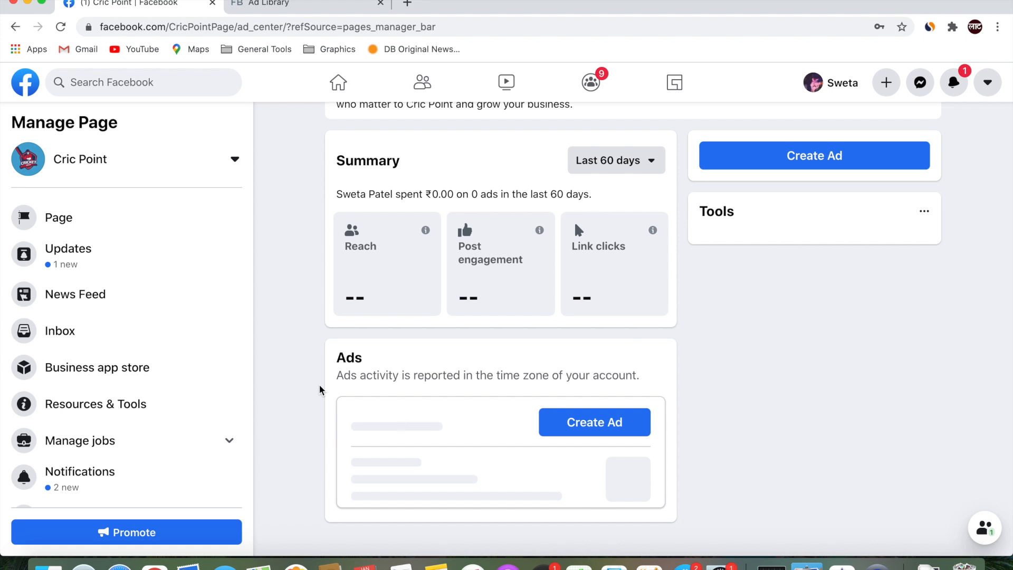
{"action": "scroll", "coordinate": [320, 389], "scroll_direction": "up", "scroll_amount": 1}
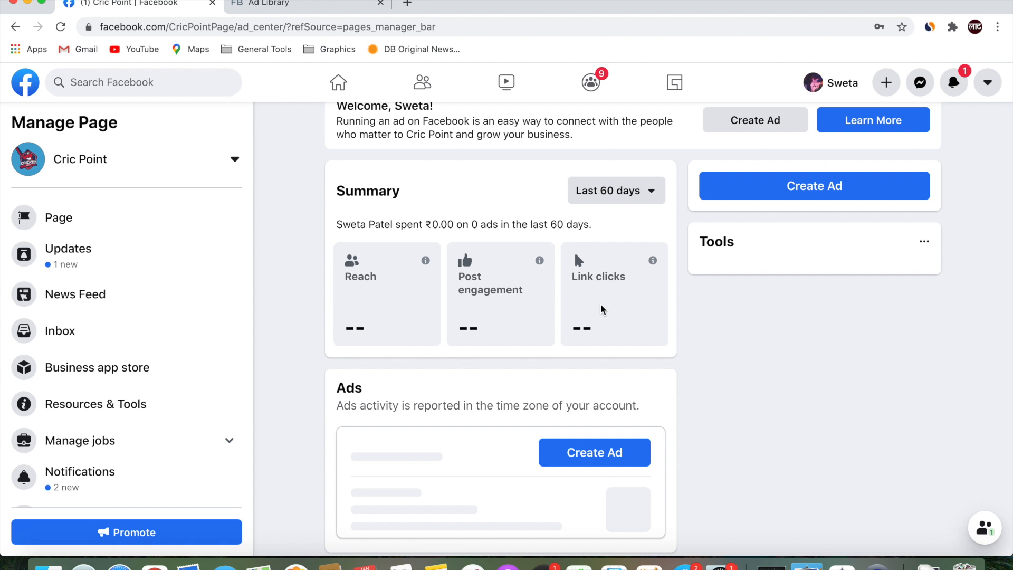
{"action": "scroll", "coordinate": [602, 309], "scroll_direction": "up", "scroll_amount": 5}
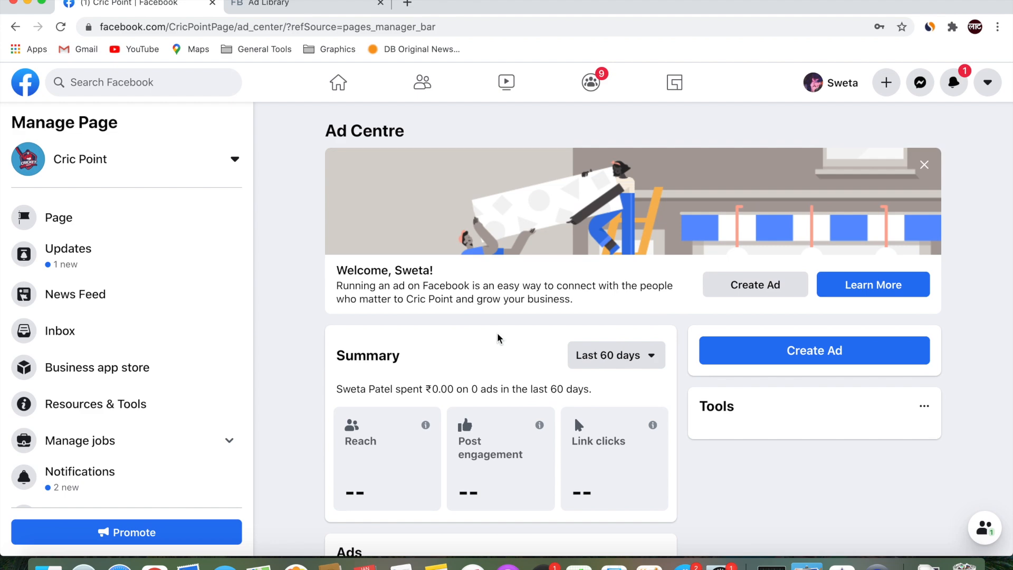
{"action": "scroll", "coordinate": [498, 339], "scroll_direction": "down", "scroll_amount": 6}
{"action": "scroll", "coordinate": [498, 338], "scroll_direction": "up", "scroll_amount": 6}
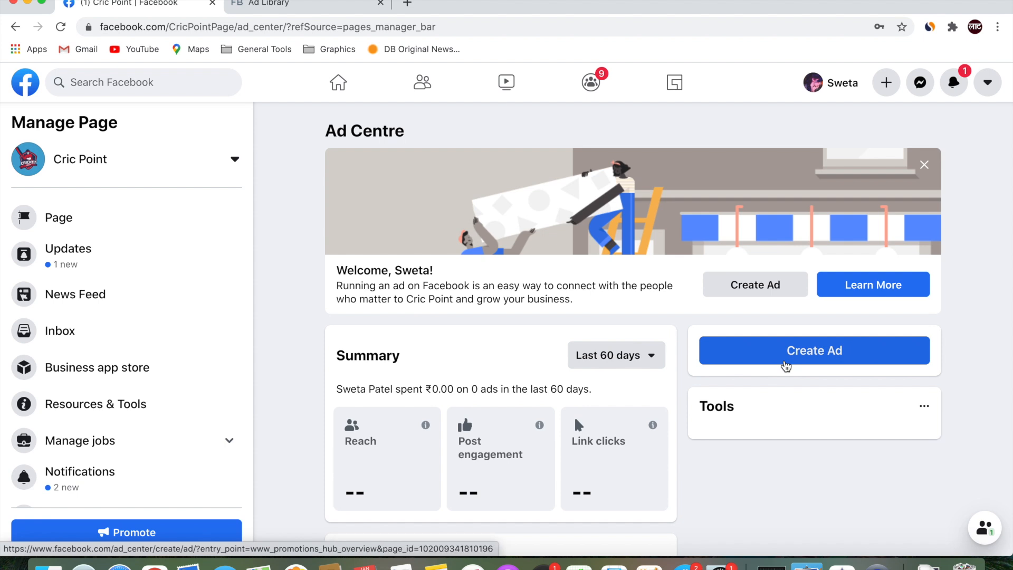
{"action": "left_click", "coordinate": [786, 352]}
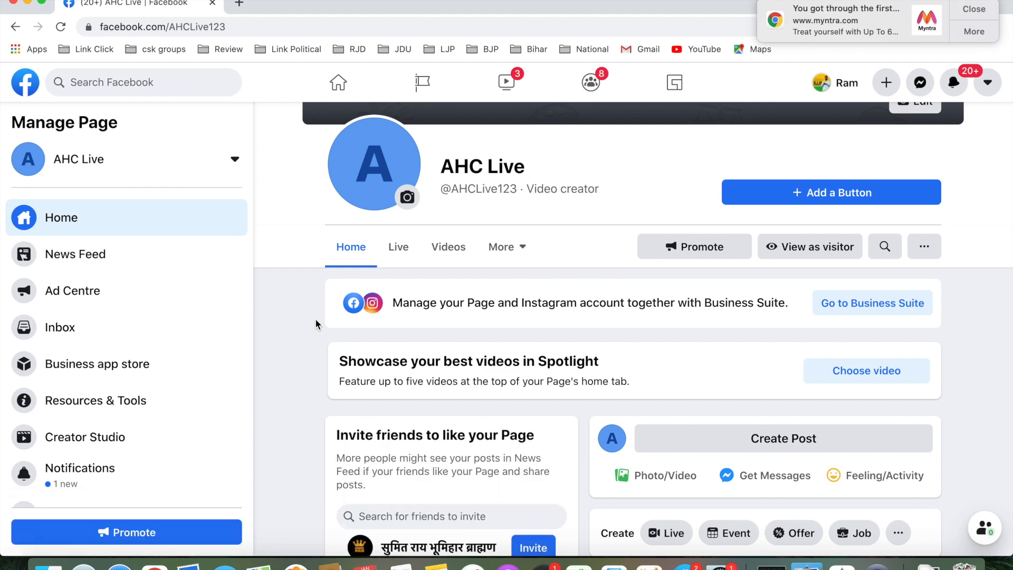
Open the AHC Live page's Ad Centre and start a new ad with the goal Promote your Page.
{"action": "left_click", "coordinate": [177, 304]}
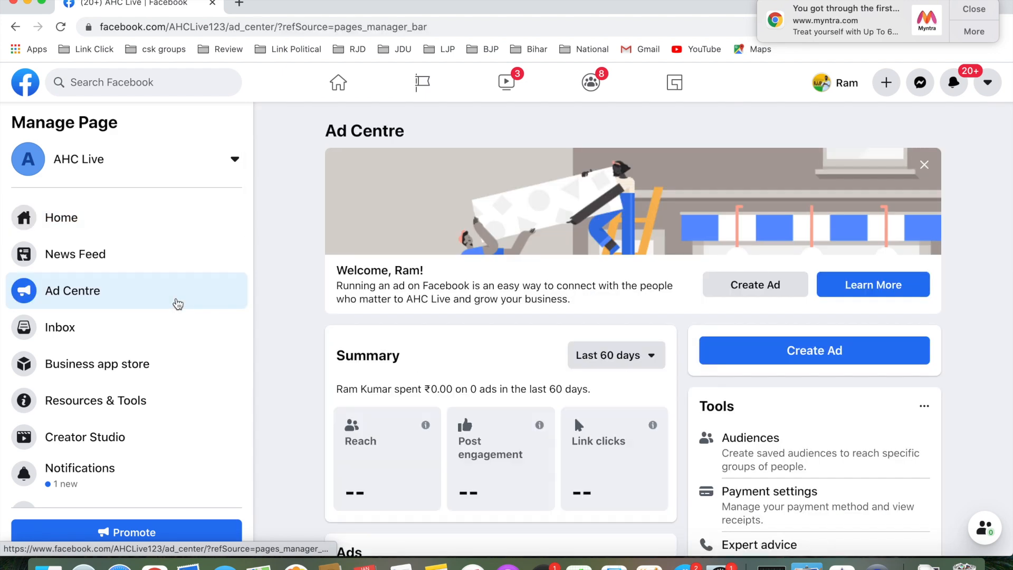
{"action": "scroll", "coordinate": [629, 359], "scroll_direction": "down", "scroll_amount": 5}
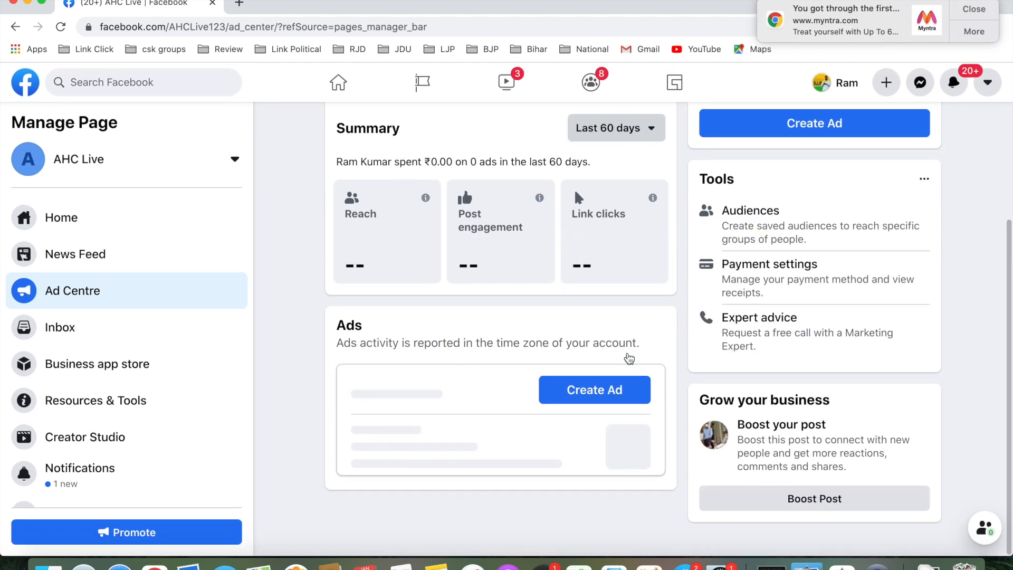
{"action": "scroll", "coordinate": [629, 357], "scroll_direction": "up", "scroll_amount": 5}
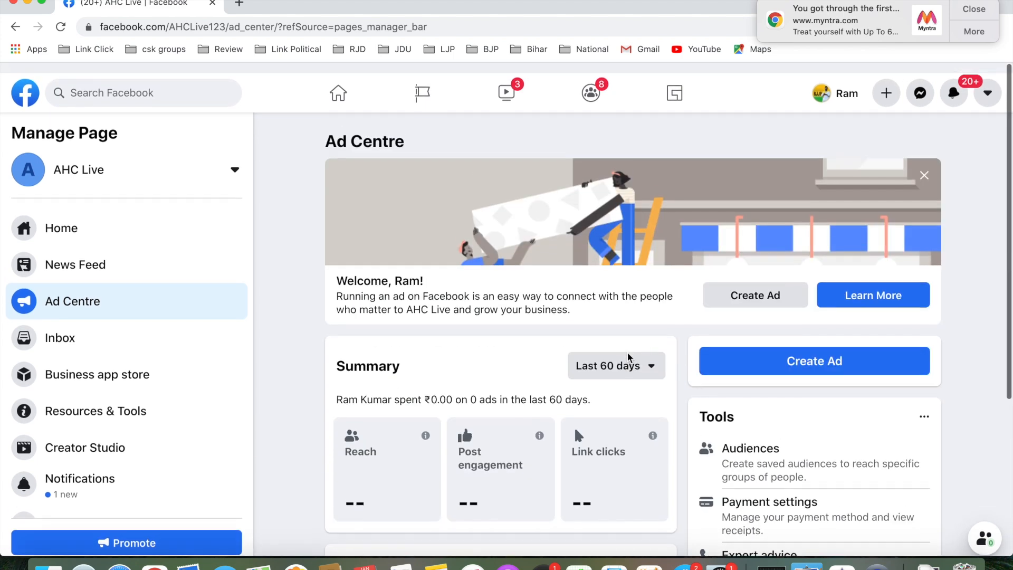
{"action": "left_click", "coordinate": [828, 346]}
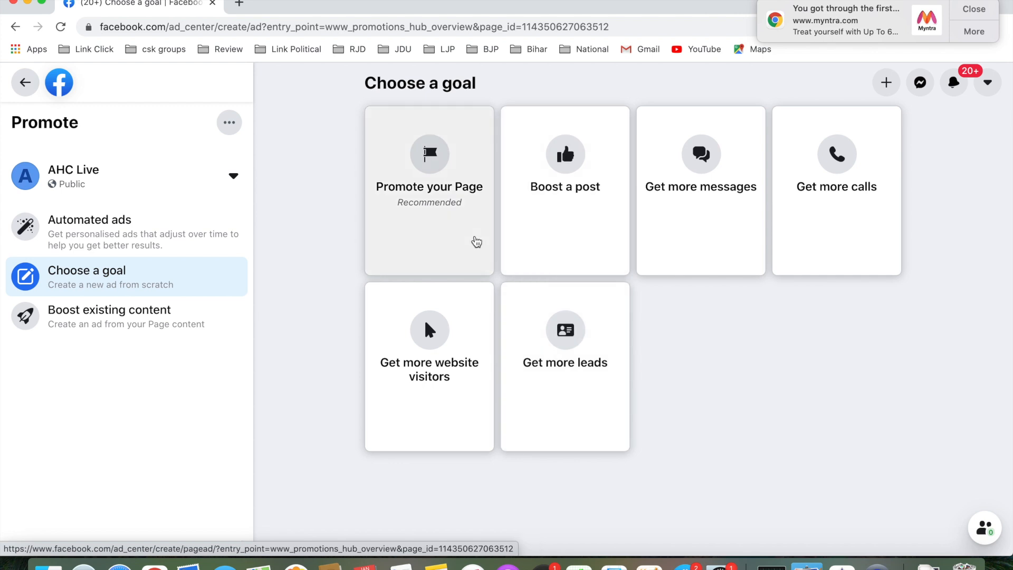
{"action": "left_click", "coordinate": [476, 242]}
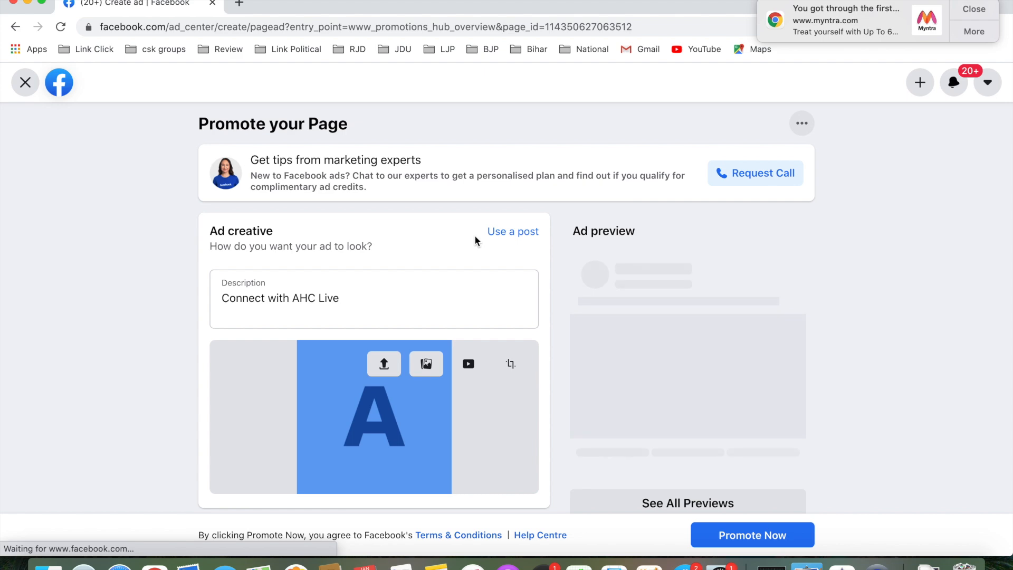
Review the ad form's creative, preview, special ad category, audience, duration, daily budget and payment sections.
{"action": "scroll", "coordinate": [474, 235], "scroll_direction": "down", "scroll_amount": 15}
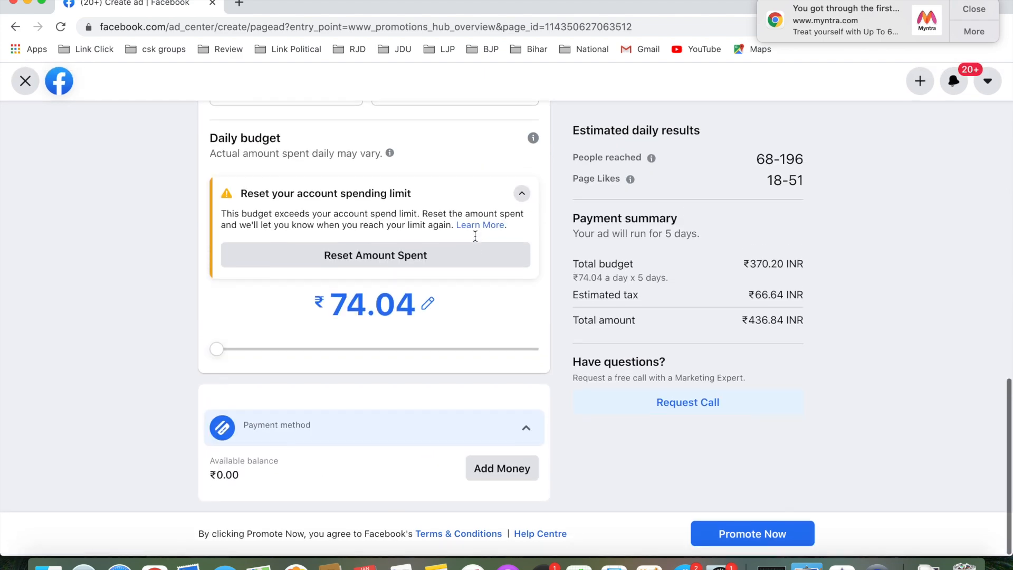
{"action": "scroll", "coordinate": [475, 236], "scroll_direction": "up", "scroll_amount": 15}
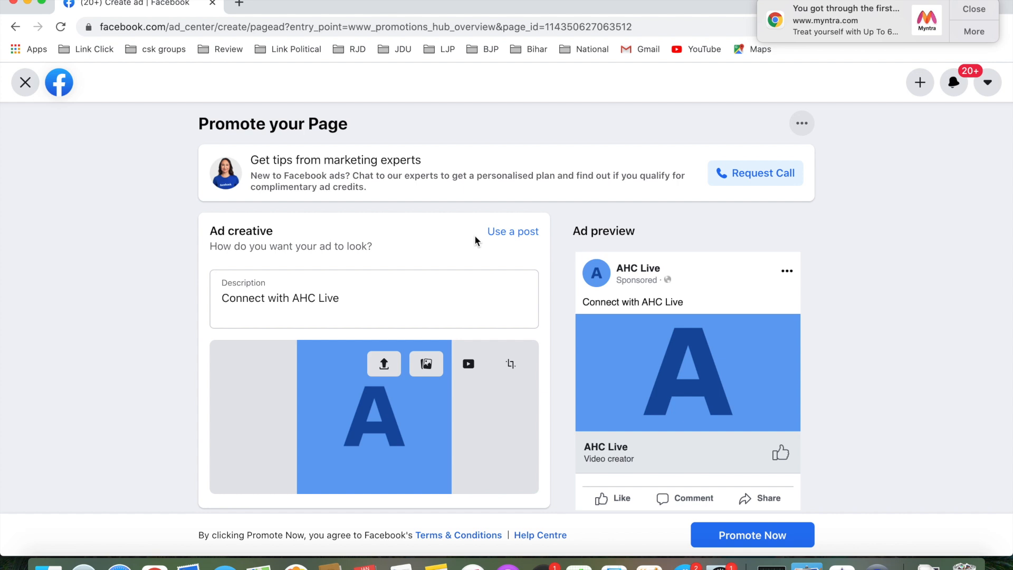
{"action": "scroll", "coordinate": [474, 236], "scroll_direction": "down", "scroll_amount": 2}
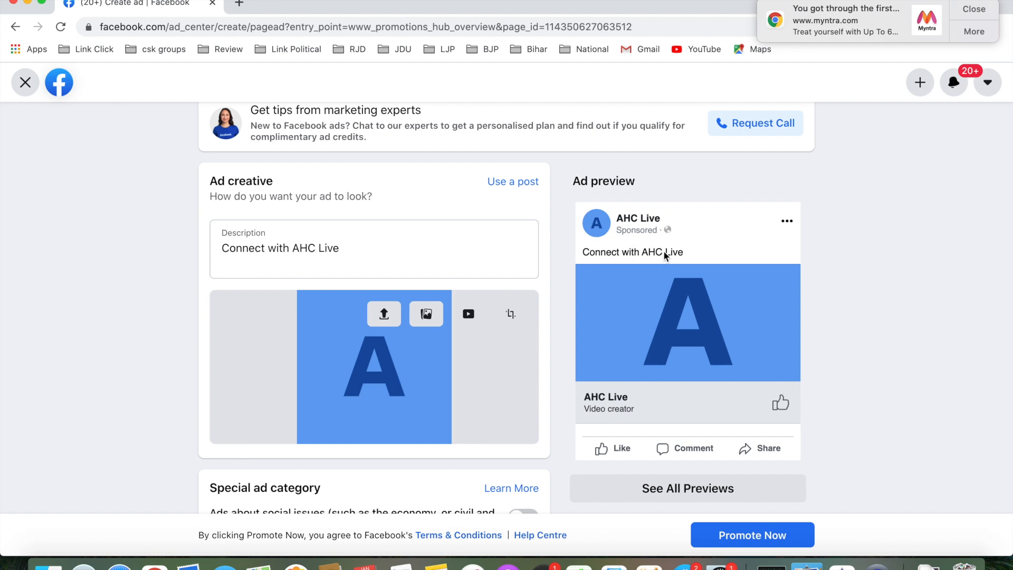
{"action": "triple_click", "coordinate": [260, 262]}
{"action": "left_click", "coordinate": [148, 262]}
{"action": "scroll", "coordinate": [869, 369], "scroll_direction": "down", "scroll_amount": 15}
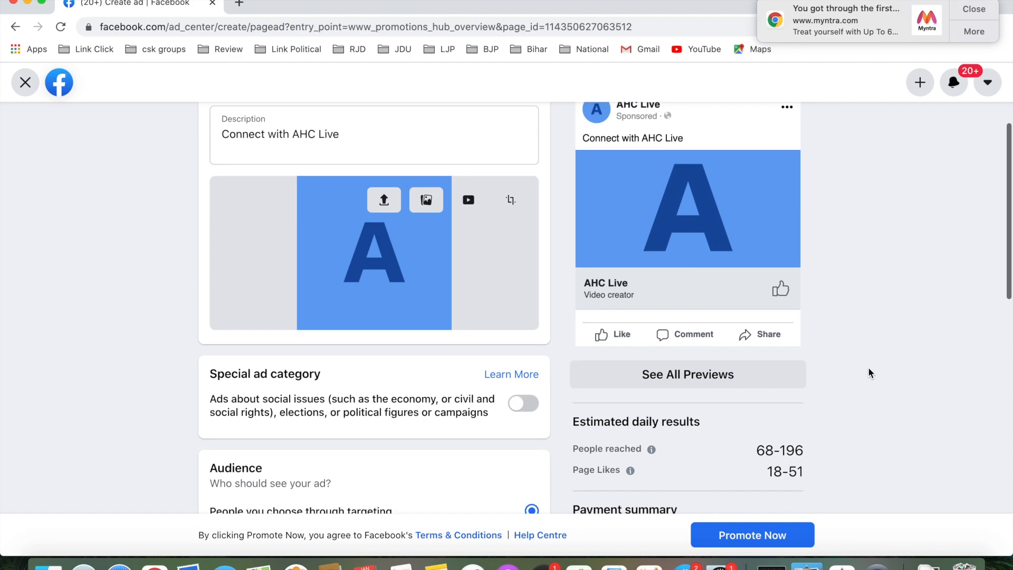
{"action": "scroll", "coordinate": [869, 372], "scroll_direction": "up", "scroll_amount": 15}
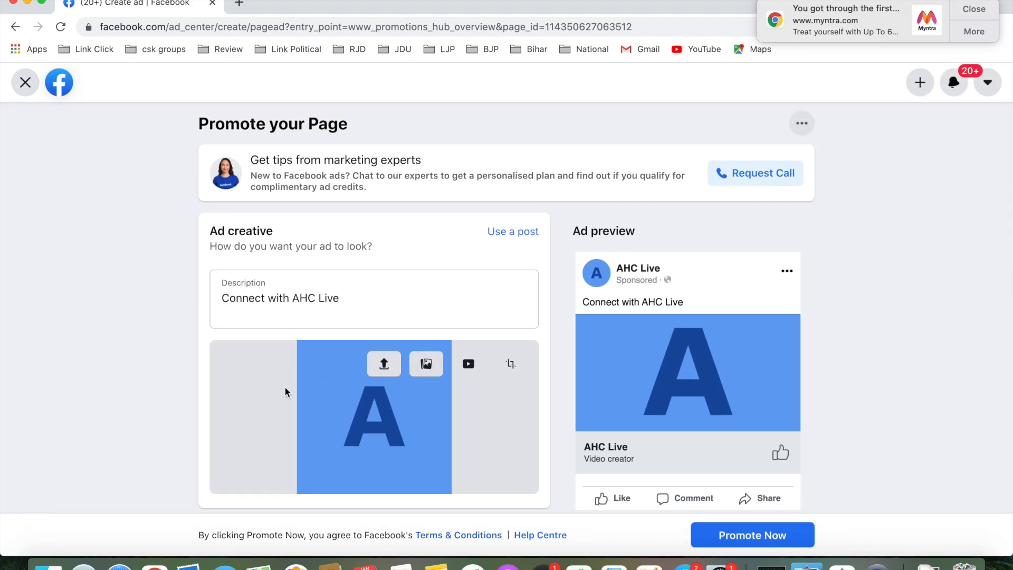
{"action": "scroll", "coordinate": [359, 409], "scroll_direction": "down", "scroll_amount": 5}
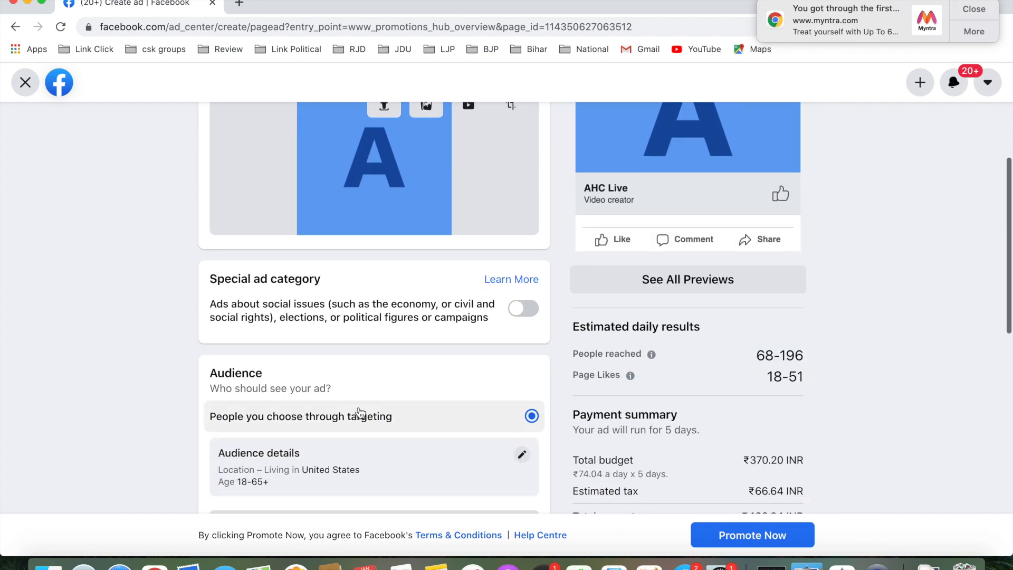
{"action": "scroll", "coordinate": [361, 413], "scroll_direction": "down", "scroll_amount": 2}
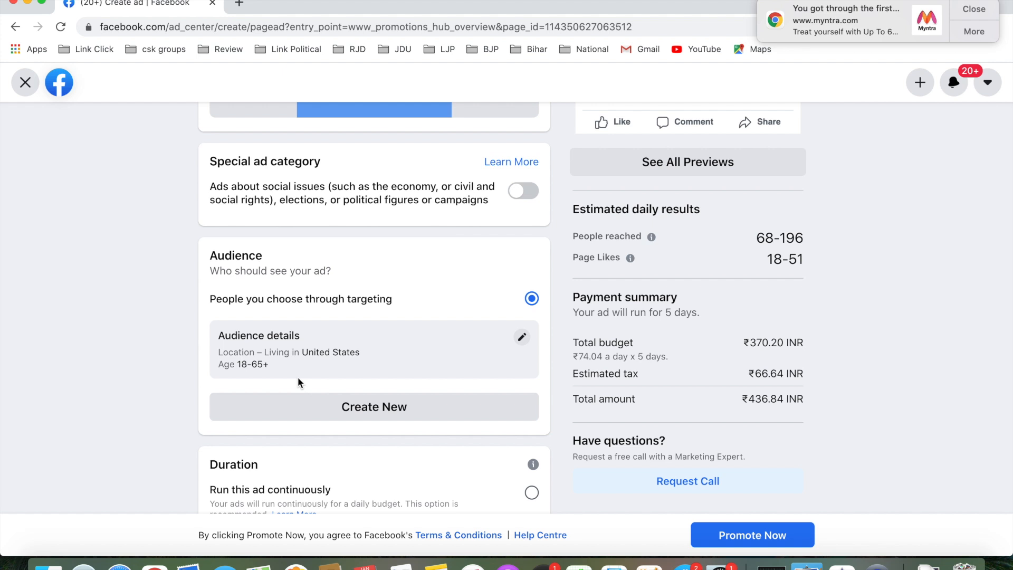
{"action": "scroll", "coordinate": [299, 381], "scroll_direction": "up", "scroll_amount": 5}
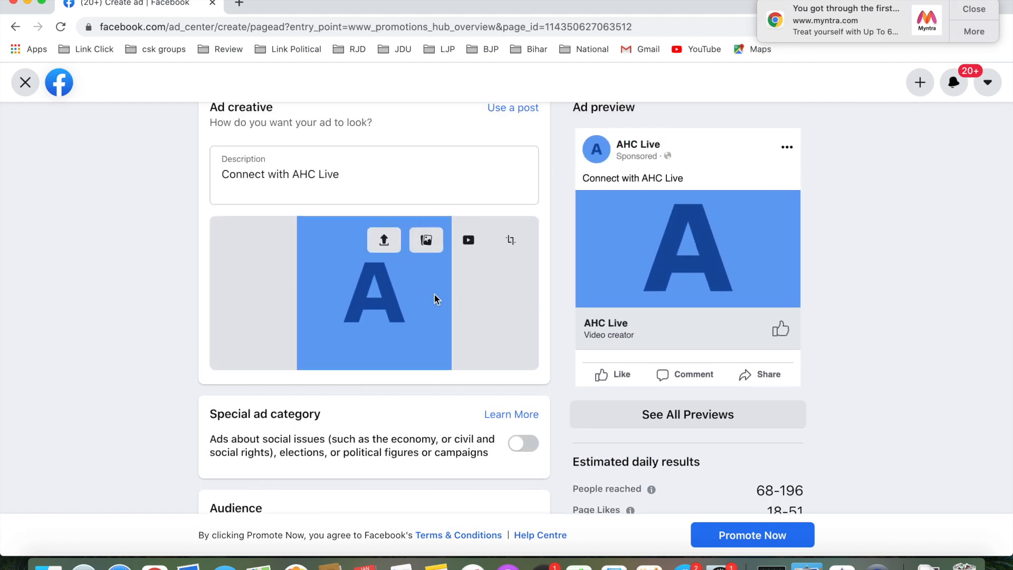
{"action": "scroll", "coordinate": [404, 296], "scroll_direction": "down", "scroll_amount": 8}
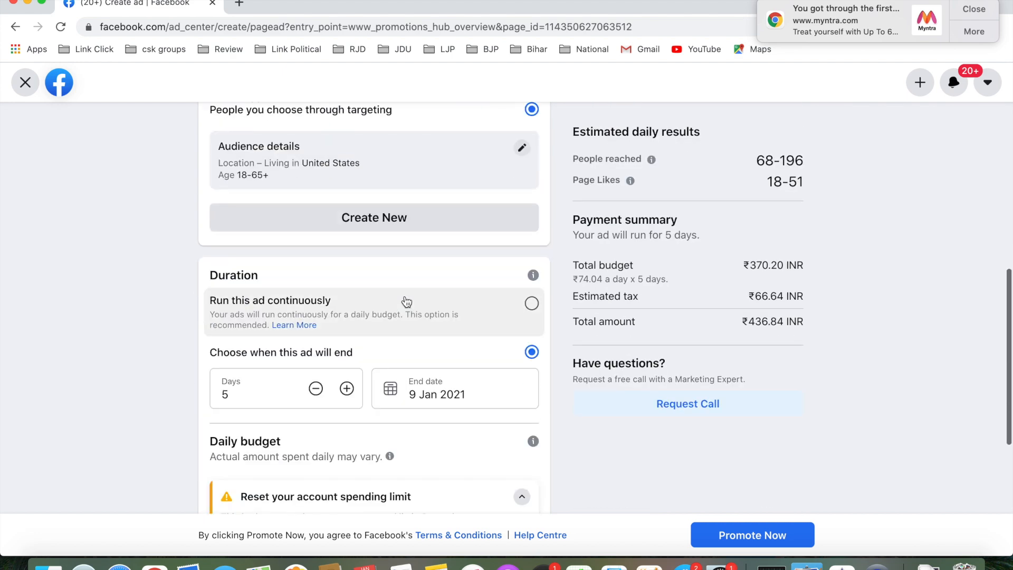
{"action": "scroll", "coordinate": [405, 296], "scroll_direction": "up", "scroll_amount": 1}
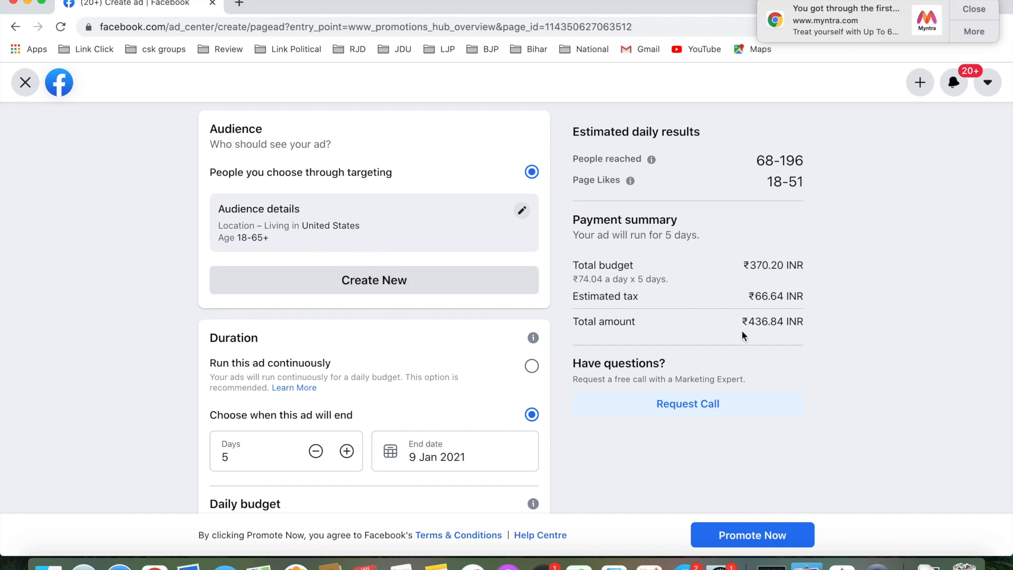
Edit the ad's audience details and lower the minimum age to the bottom of the age range.
{"action": "left_click", "coordinate": [520, 210]}
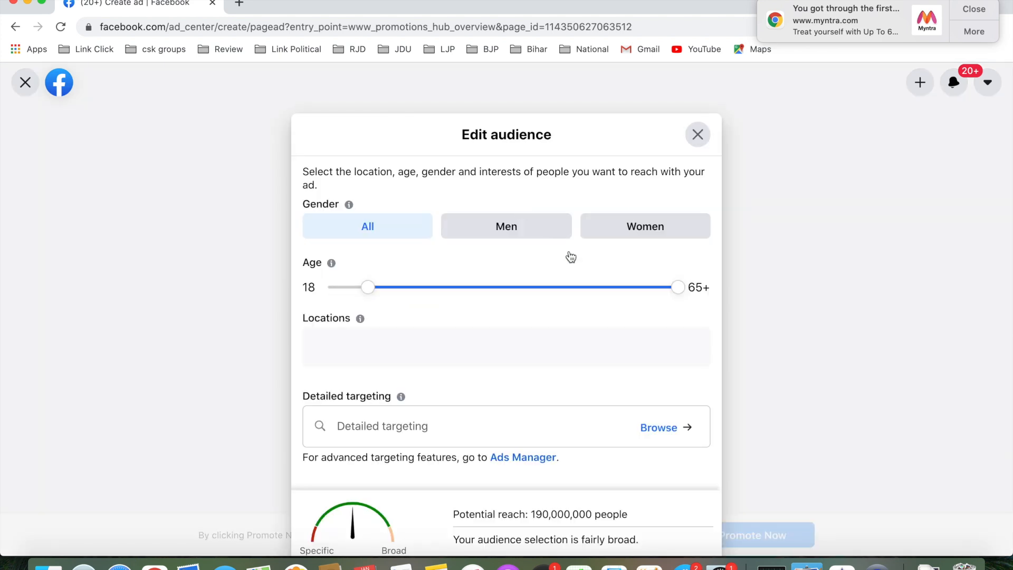
{"action": "left_click", "coordinate": [364, 292]}
{"action": "left_click_drag", "start_coordinate": [364, 293], "coordinate": [310, 289]}
Set the audience's target location to the country India.
{"action": "left_click", "coordinate": [438, 356]}
{"action": "type", "text": "india"}
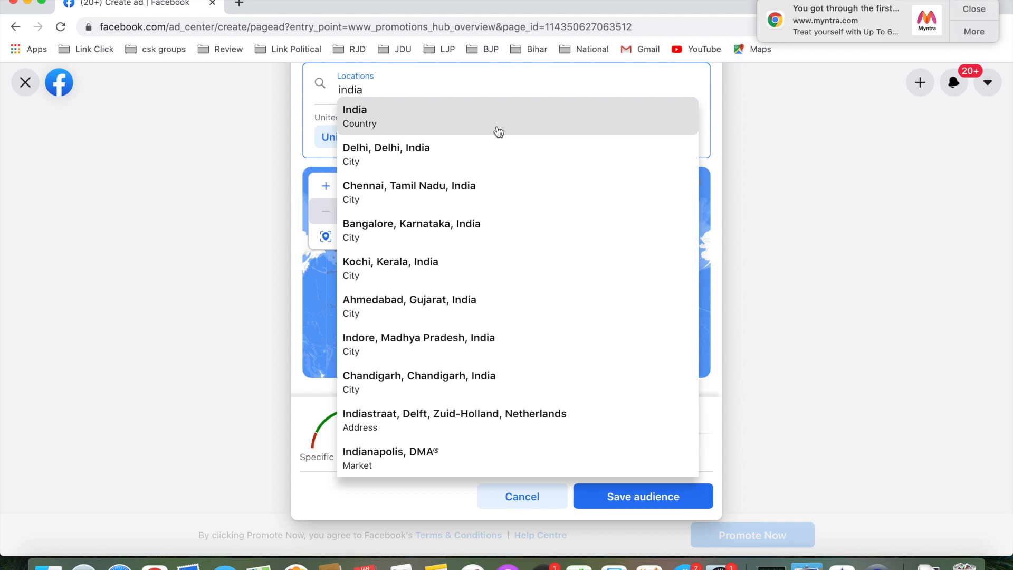
{"action": "left_click", "coordinate": [498, 130]}
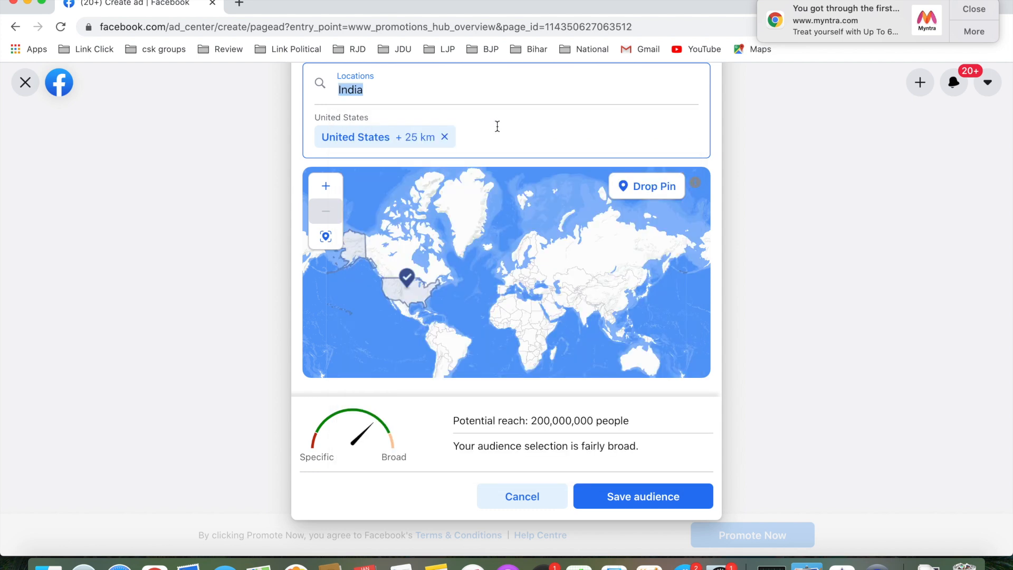
{"action": "scroll", "coordinate": [497, 127], "scroll_direction": "down", "scroll_amount": 1}
{"action": "scroll", "coordinate": [497, 127], "scroll_direction": "up", "scroll_amount": 2}
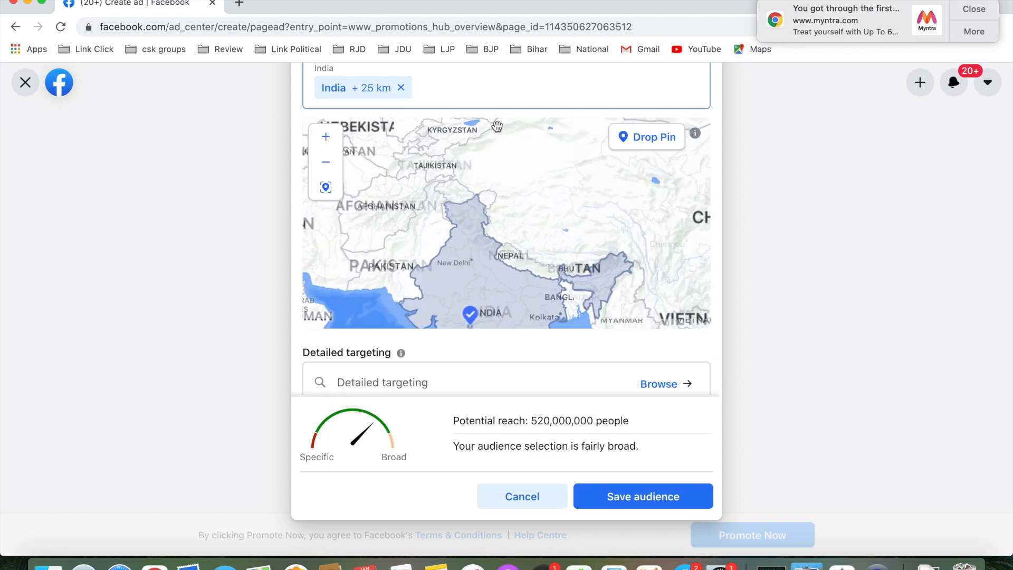
Remove United States from the audience's locations so that only India is targeted, and save the audience.
{"action": "scroll", "coordinate": [497, 126], "scroll_direction": "up", "scroll_amount": 1}
{"action": "scroll", "coordinate": [247, 156], "scroll_direction": "up", "scroll_amount": 3}
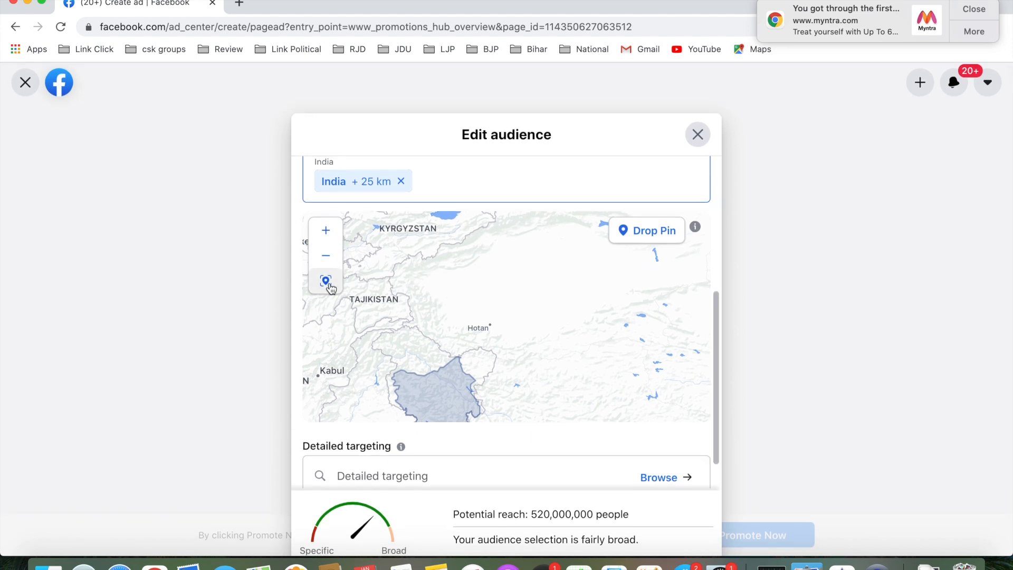
{"action": "scroll", "coordinate": [331, 287], "scroll_direction": "up", "scroll_amount": 2}
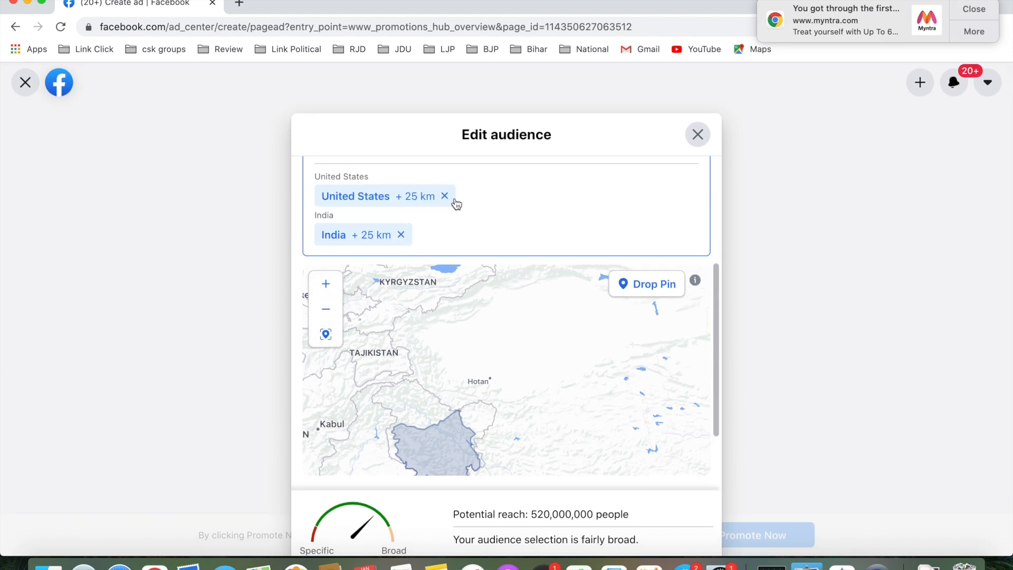
{"action": "left_click", "coordinate": [446, 196]}
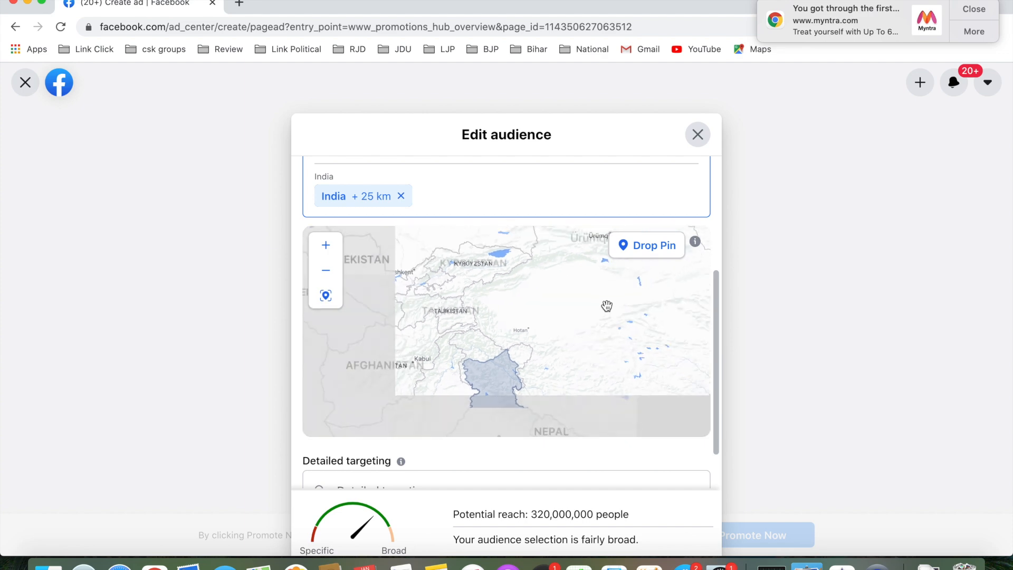
{"action": "scroll", "coordinate": [607, 306], "scroll_direction": "down", "scroll_amount": 5}
{"action": "scroll", "coordinate": [815, 315], "scroll_direction": "down", "scroll_amount": 3}
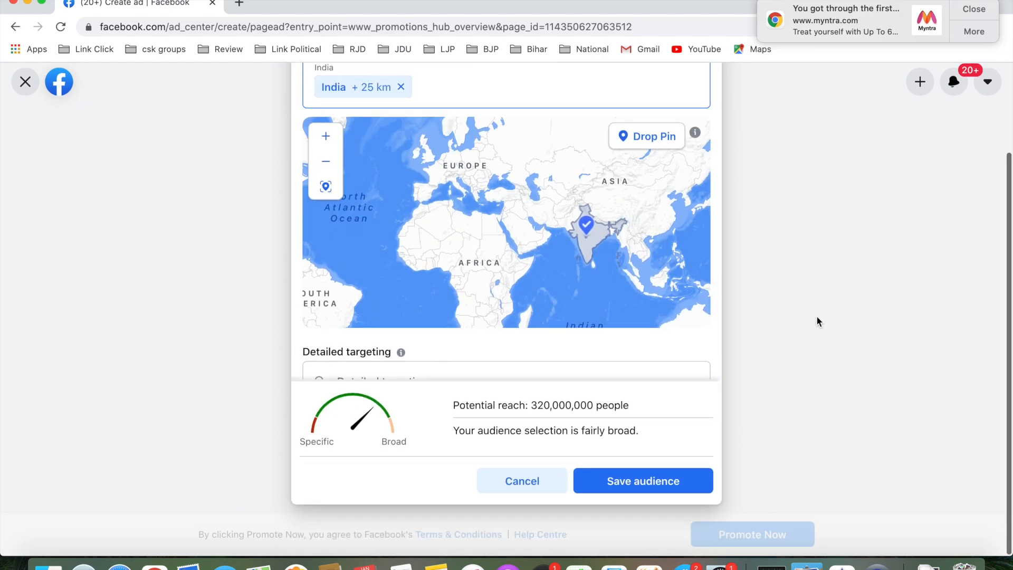
{"action": "left_click", "coordinate": [644, 488]}
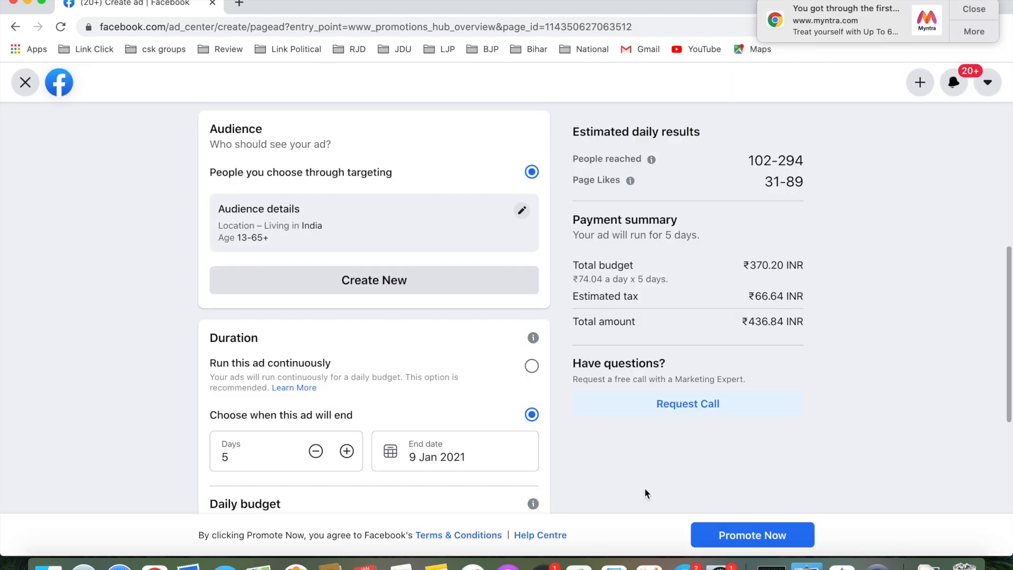
Set the ad's duration to 7 days and its daily budget to ₹1,000.
{"action": "scroll", "coordinate": [645, 490], "scroll_direction": "down", "scroll_amount": 3}
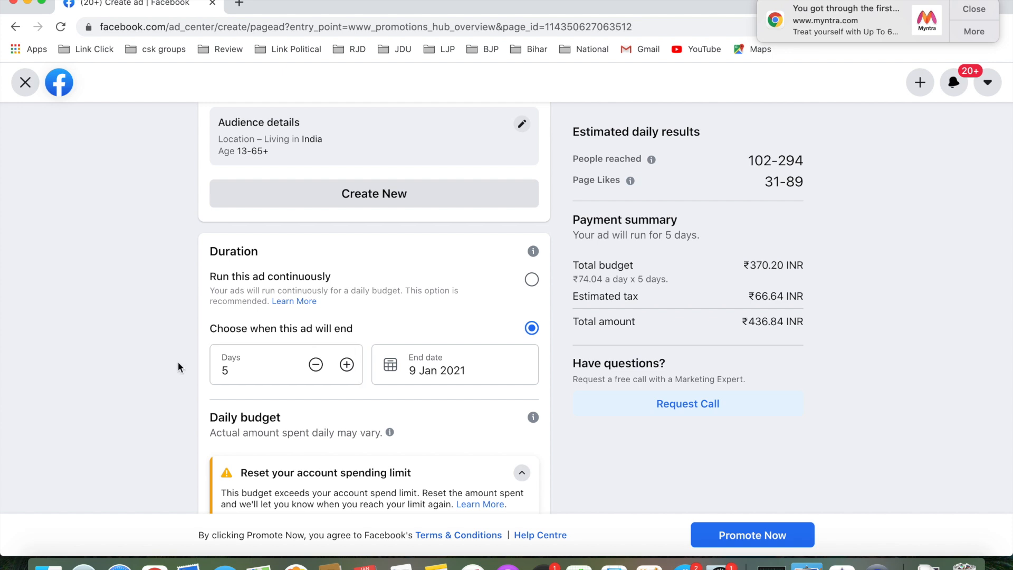
{"action": "left_click", "coordinate": [345, 369]}
{"action": "left_click", "coordinate": [345, 367]}
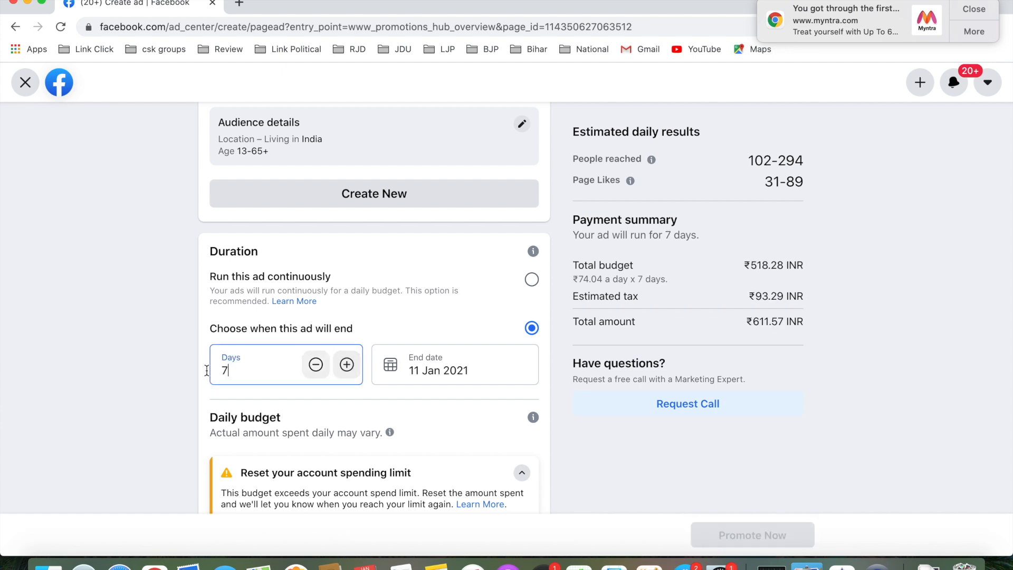
{"action": "scroll", "coordinate": [169, 377], "scroll_direction": "down", "scroll_amount": 4}
{"action": "scroll", "coordinate": [169, 374], "scroll_direction": "down", "scroll_amount": 1}
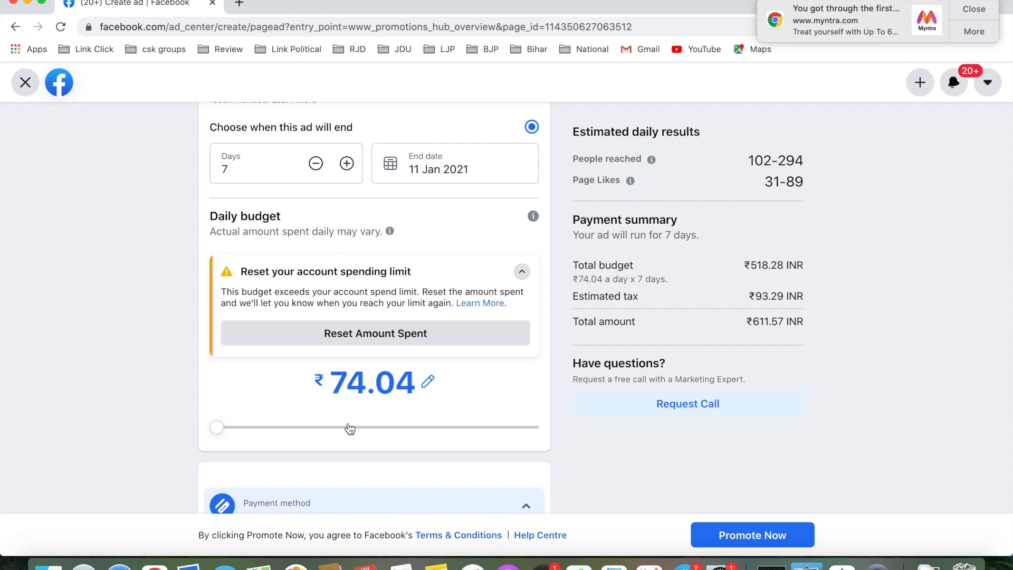
{"action": "left_click_drag", "start_coordinate": [350, 427], "coordinate": [500, 430]}
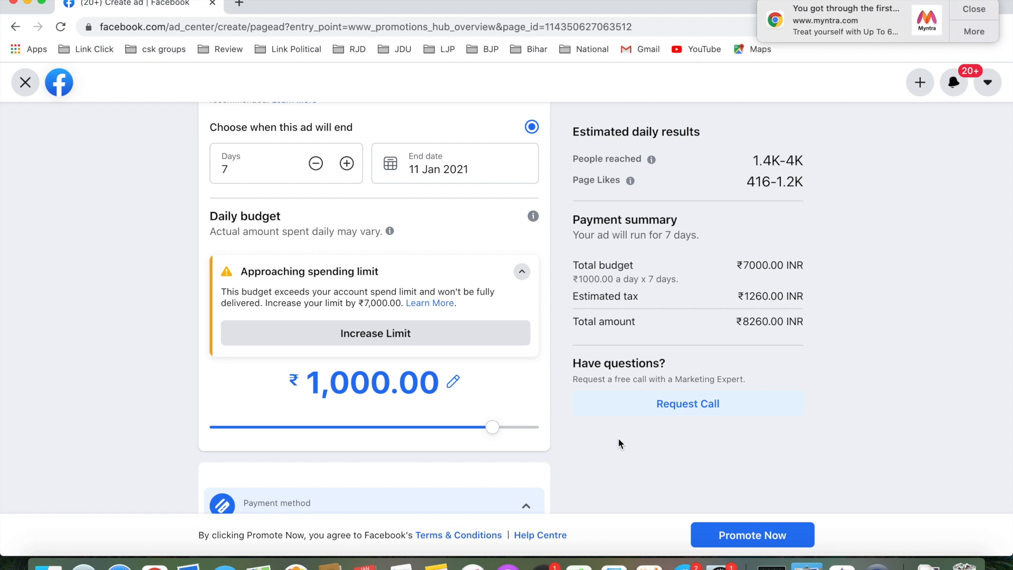
Check the estimated tax and total amount in the payment summary, and the available balance under the payment method.
{"action": "double_click", "coordinate": [743, 296]}
{"action": "double_click", "coordinate": [747, 321]}
{"action": "left_click", "coordinate": [853, 324]}
{"action": "scroll", "coordinate": [852, 320], "scroll_direction": "down", "scroll_amount": 3}
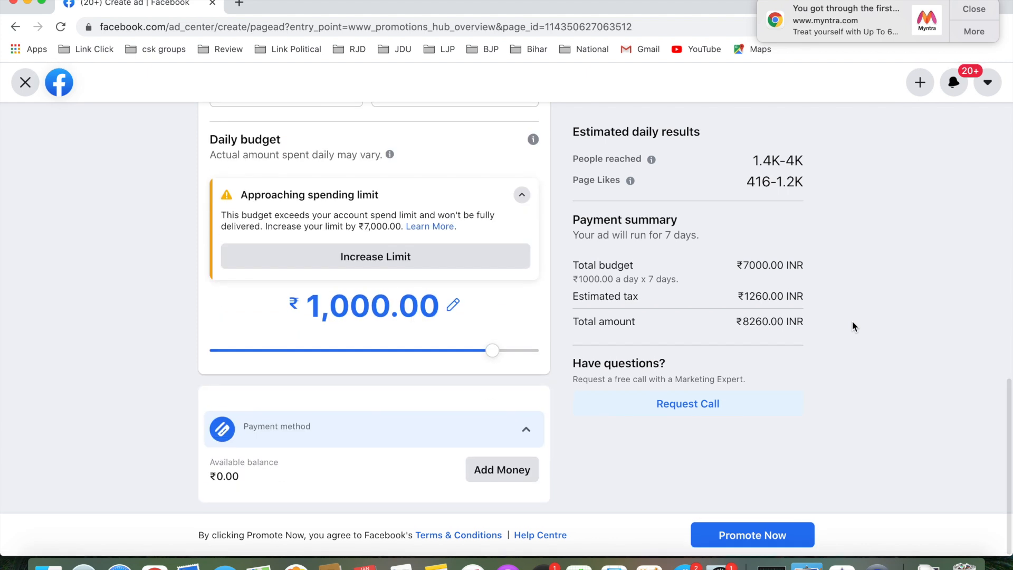
{"action": "double_click", "coordinate": [226, 475]}
{"action": "left_click", "coordinate": [265, 475]}
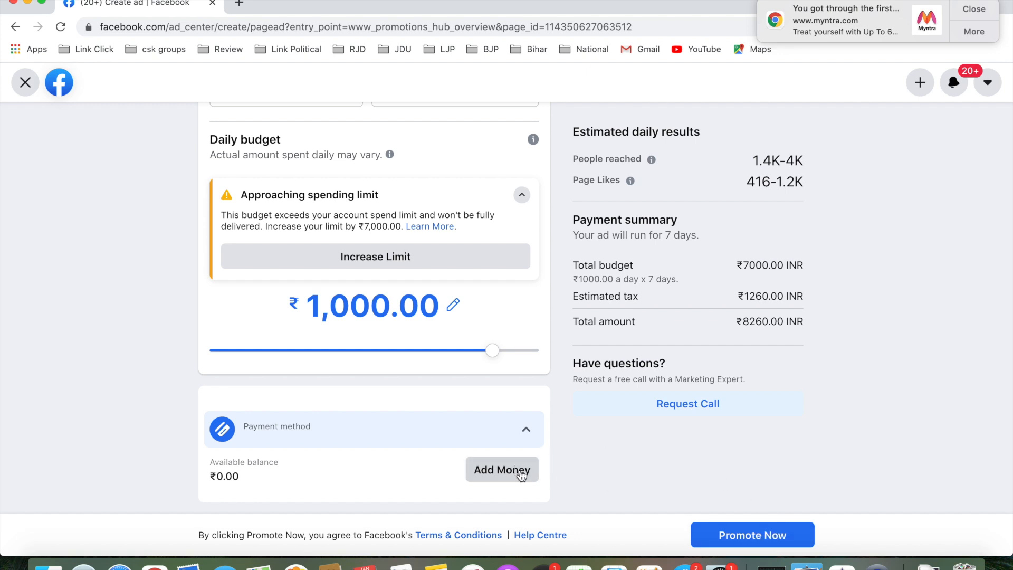
Try an amount of 500 in the Add funds form, look over its payment methods and close it without adding money.
{"action": "left_click", "coordinate": [497, 471]}
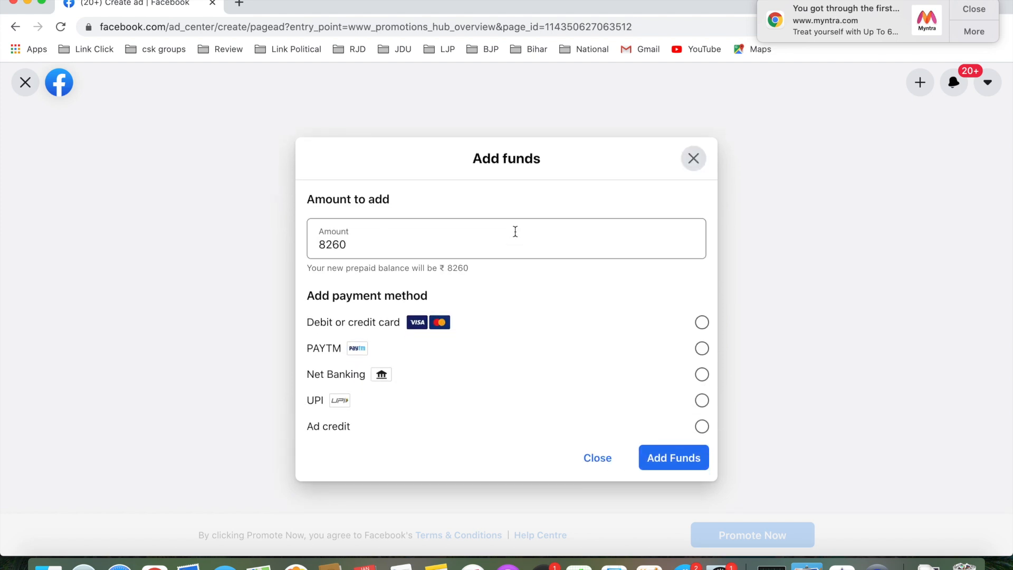
{"action": "double_click", "coordinate": [383, 239]}
{"action": "type", "text": "500"}
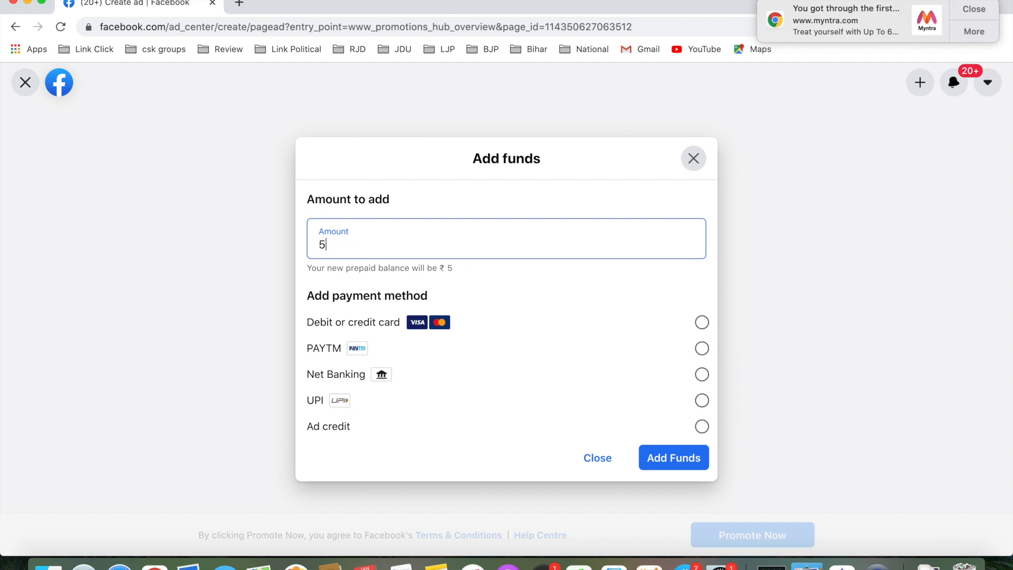
{"action": "left_click", "coordinate": [387, 375]}
{"action": "left_click", "coordinate": [386, 398]}
{"action": "left_click", "coordinate": [471, 371]}
{"action": "left_click", "coordinate": [468, 349]}
{"action": "left_click", "coordinate": [604, 458]}
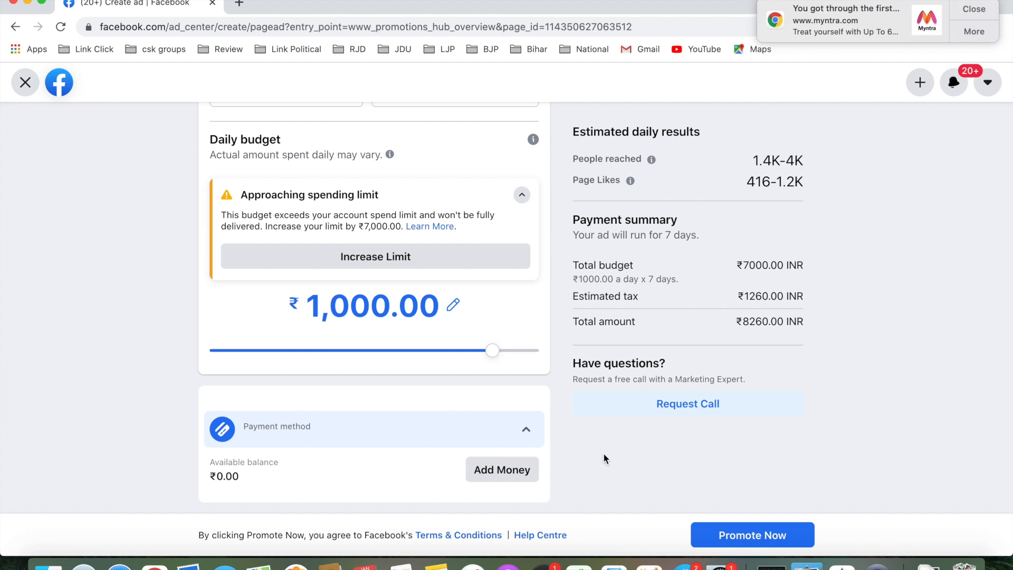
Open The LaatSahab's Facebook Page in a new browser tab.
{"action": "scroll", "coordinate": [605, 458], "scroll_direction": "up", "scroll_amount": 10}
{"action": "scroll", "coordinate": [603, 452], "scroll_direction": "up", "scroll_amount": 4}
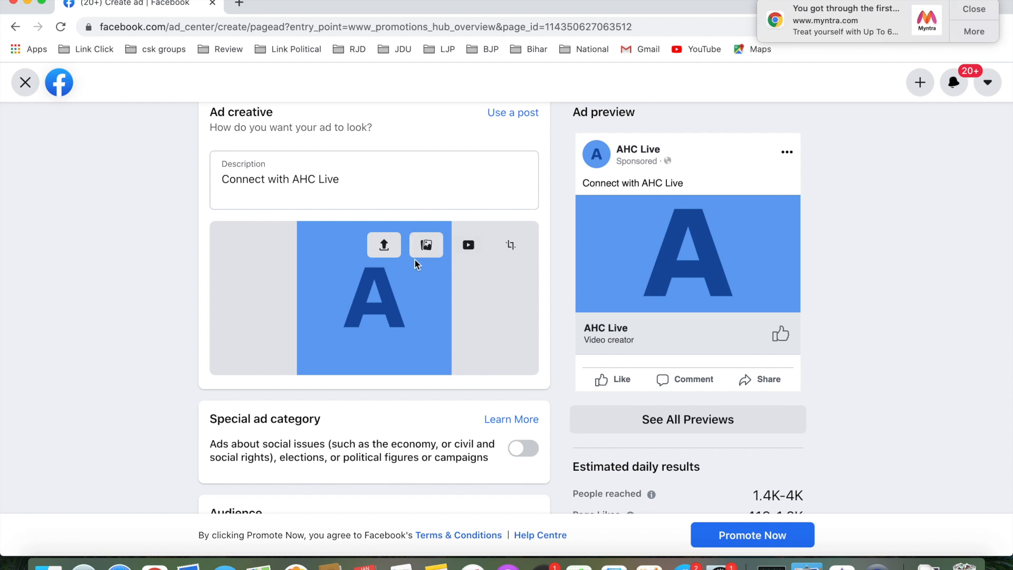
{"action": "left_click", "coordinate": [239, 4]}
{"action": "type", "text": "fac"}
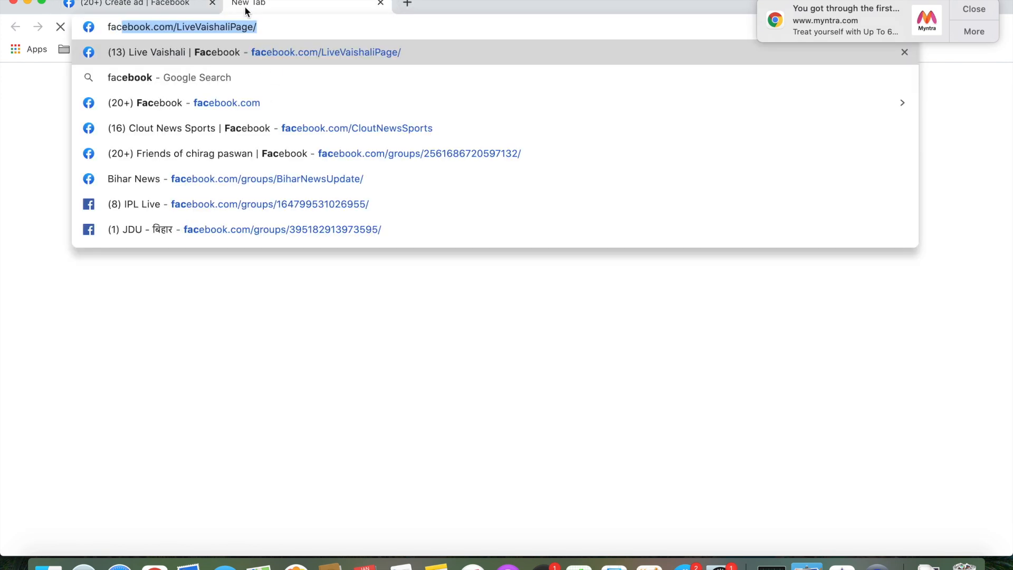
{"action": "key", "text": "Down"}
{"action": "key", "text": "Down"}
{"action": "key", "text": "Down"}
{"action": "key", "text": "Down"}
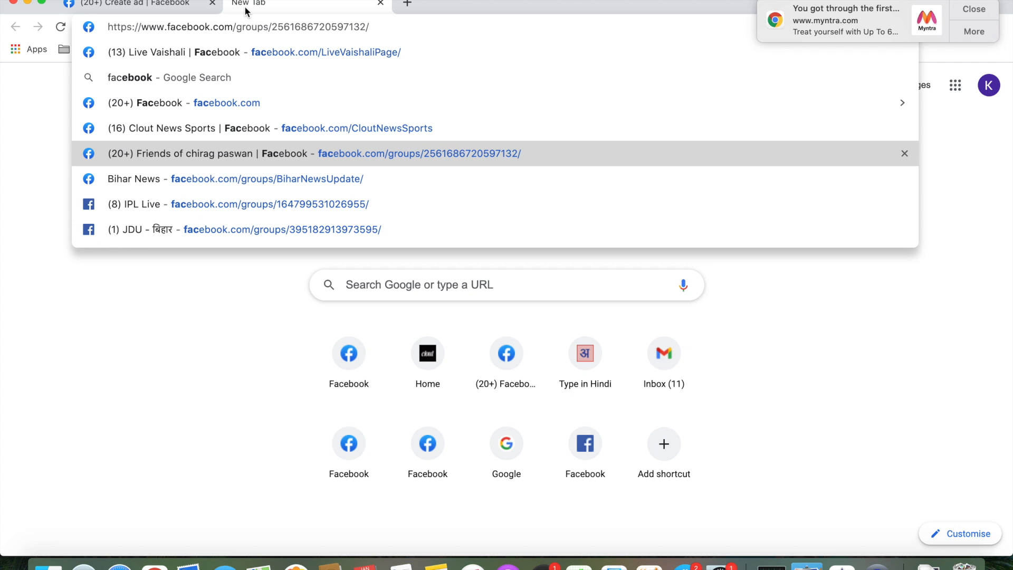
{"action": "key", "text": "Up"}
{"action": "key", "text": "Up"}
{"action": "type", "text": "/the"}
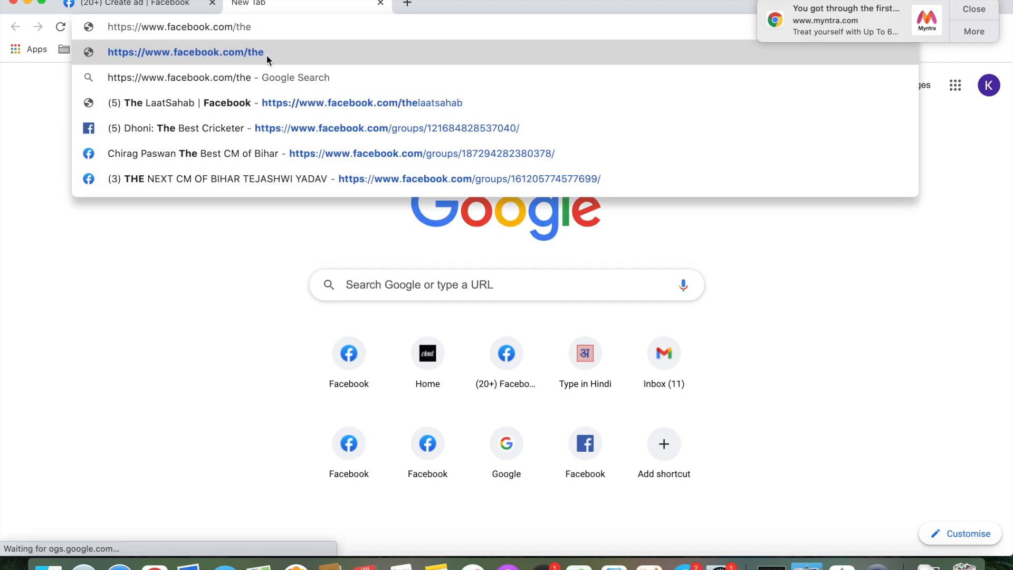
{"action": "left_click", "coordinate": [254, 93]}
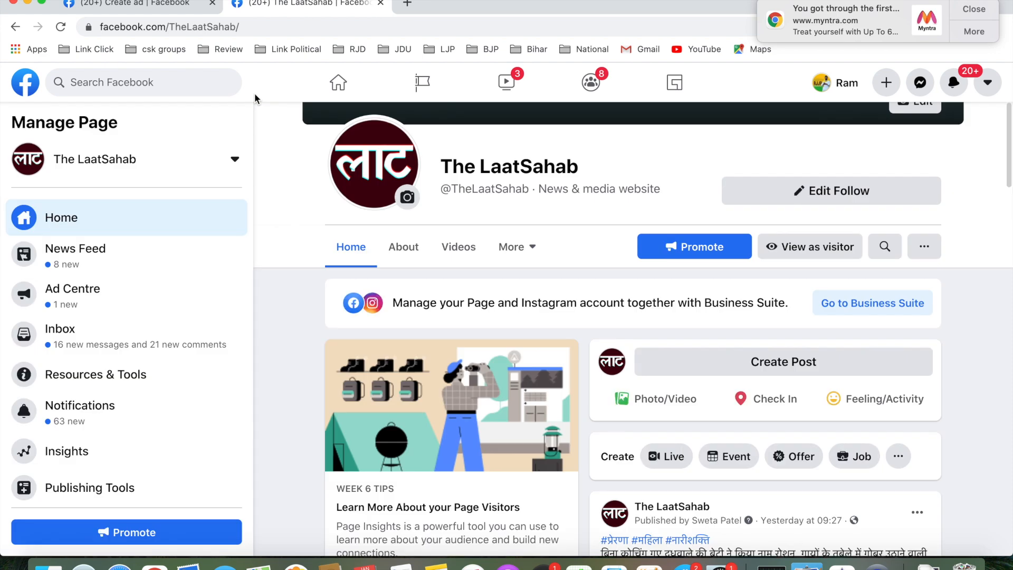
Open The LaatSahab's ads in the Ad Library from its Page transparency details, and place that tab beside the Create ad tab.
{"action": "scroll", "coordinate": [280, 182], "scroll_direction": "down", "scroll_amount": 2}
{"action": "scroll", "coordinate": [281, 182], "scroll_direction": "down", "scroll_amount": 20}
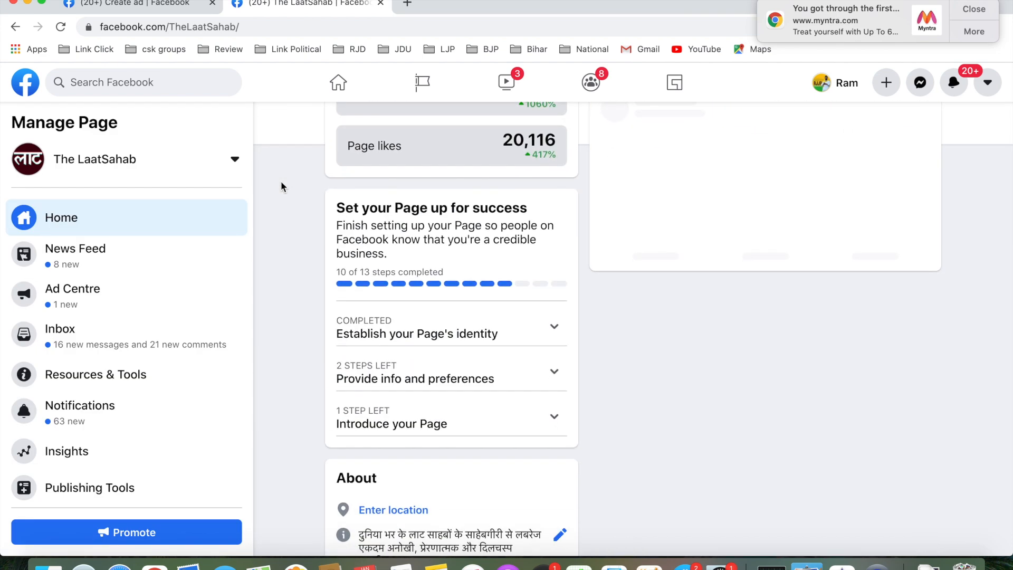
{"action": "scroll", "coordinate": [280, 182], "scroll_direction": "down", "scroll_amount": 5}
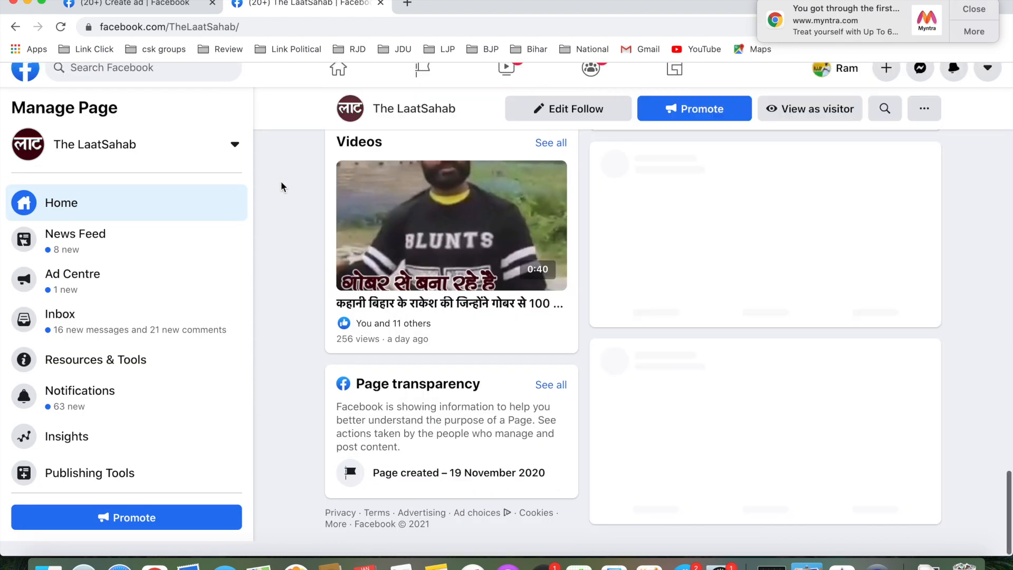
{"action": "left_click", "coordinate": [551, 401]}
{"action": "scroll", "coordinate": [555, 397], "scroll_direction": "down", "scroll_amount": 3}
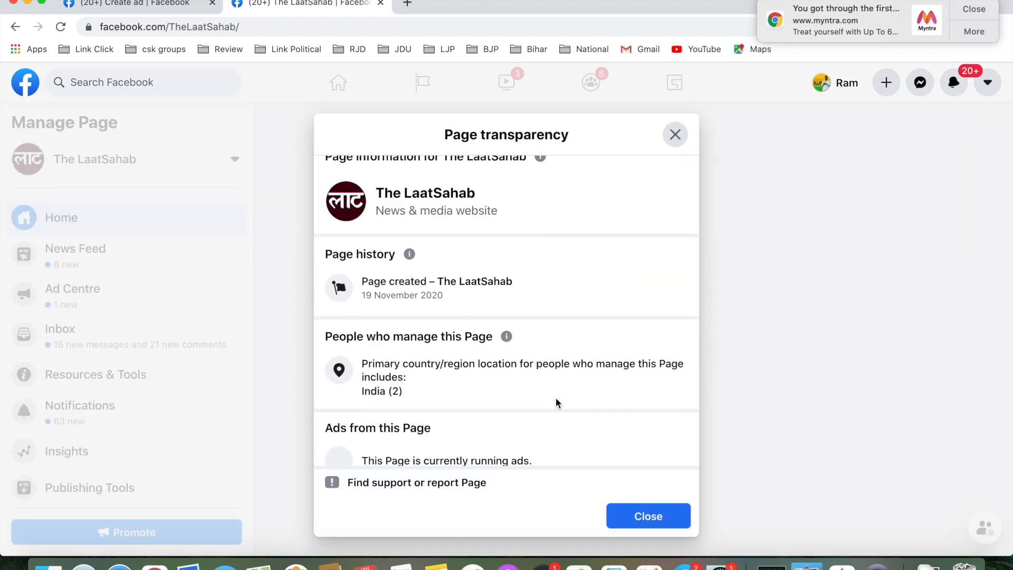
{"action": "left_click", "coordinate": [343, 404]}
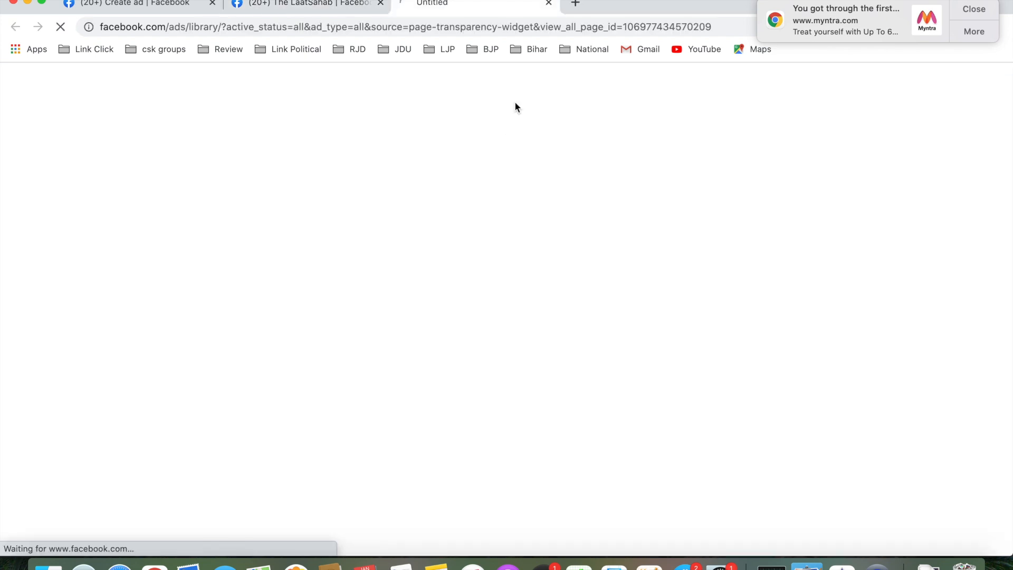
{"action": "left_click_drag", "start_coordinate": [393, 10], "coordinate": [296, 10]}
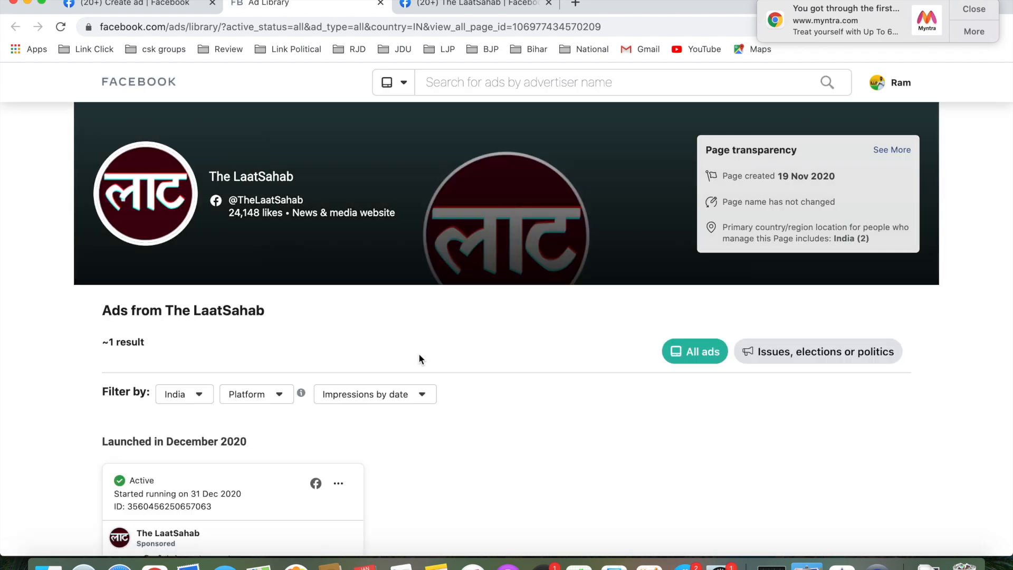
Examine the text, image and Like button of The LaatSahab's Bihar ad, comparing it with the AHC Live ad creative and preview.
{"action": "scroll", "coordinate": [419, 353], "scroll_direction": "down", "scroll_amount": 10}
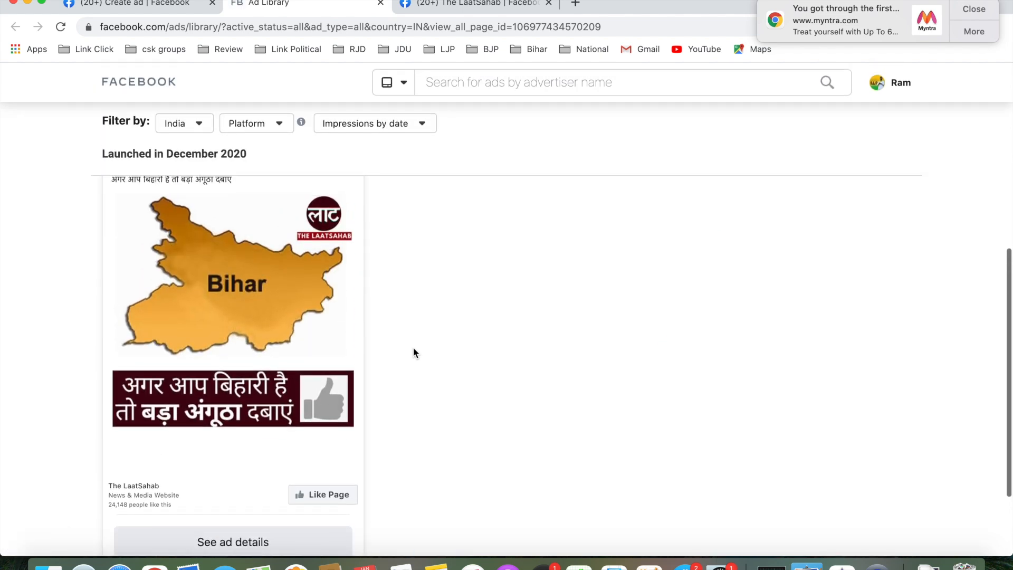
{"action": "scroll", "coordinate": [413, 353], "scroll_direction": "up", "scroll_amount": 1}
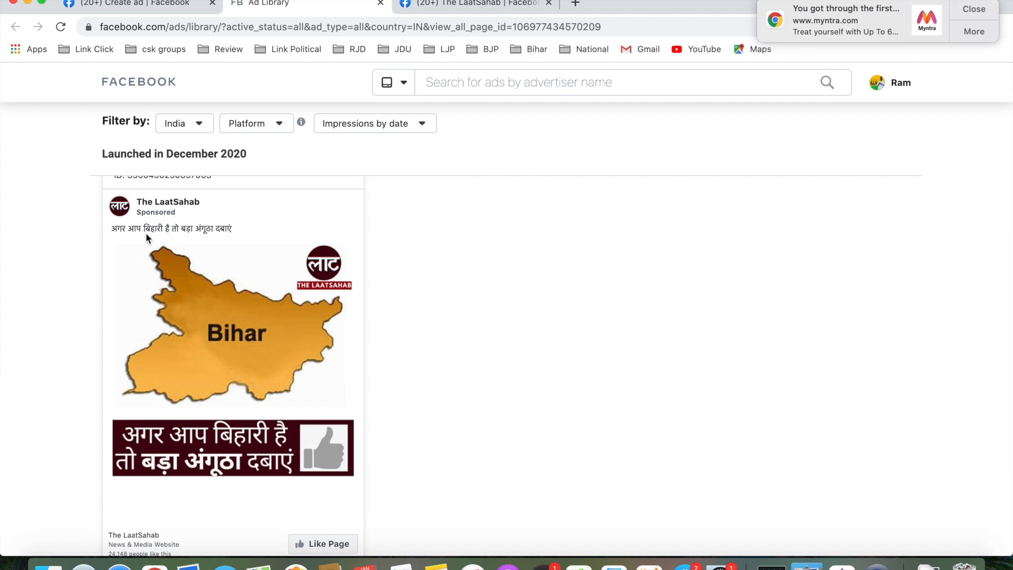
{"action": "triple_click", "coordinate": [146, 232]}
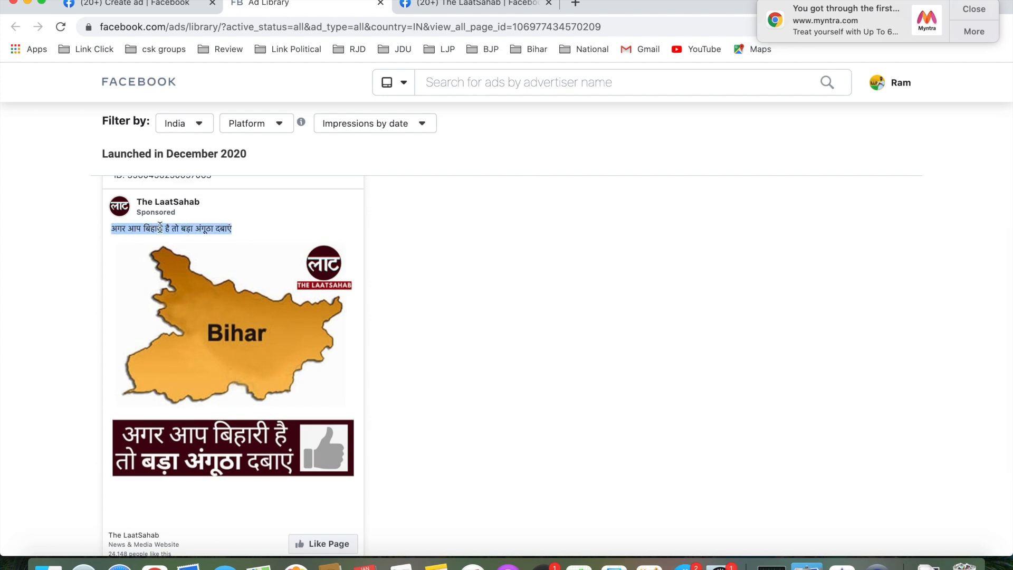
{"action": "triple_click", "coordinate": [192, 231]}
{"action": "left_click", "coordinate": [78, 259]}
{"action": "left_click", "coordinate": [141, 5]}
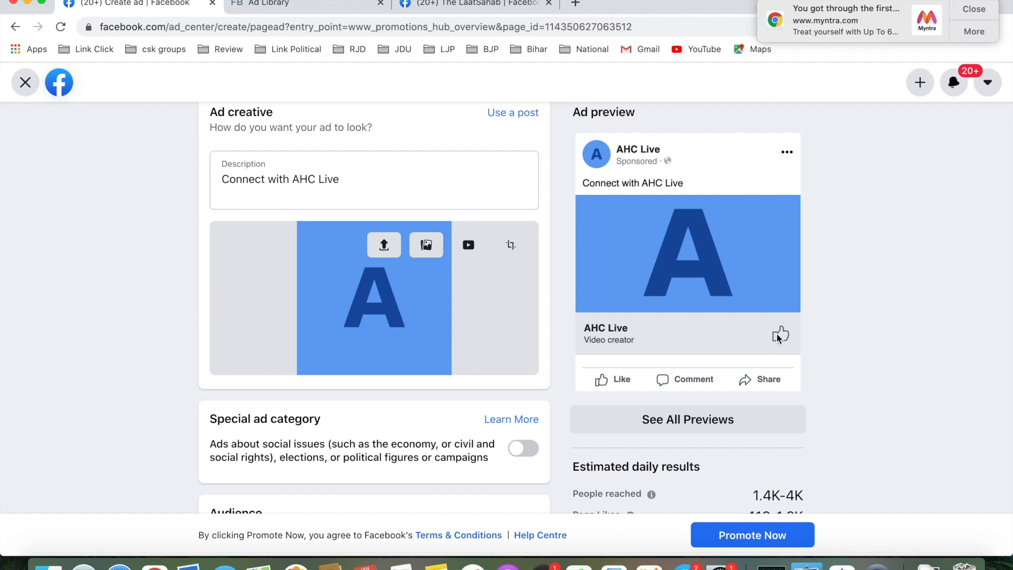
{"action": "left_click", "coordinate": [323, 6]}
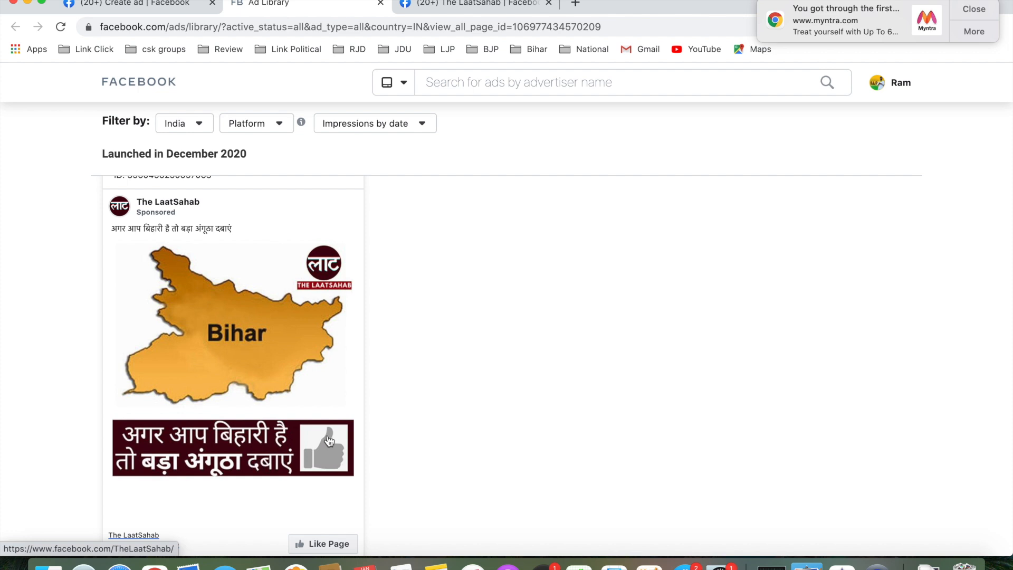
{"action": "scroll", "coordinate": [337, 454], "scroll_direction": "down", "scroll_amount": 1}
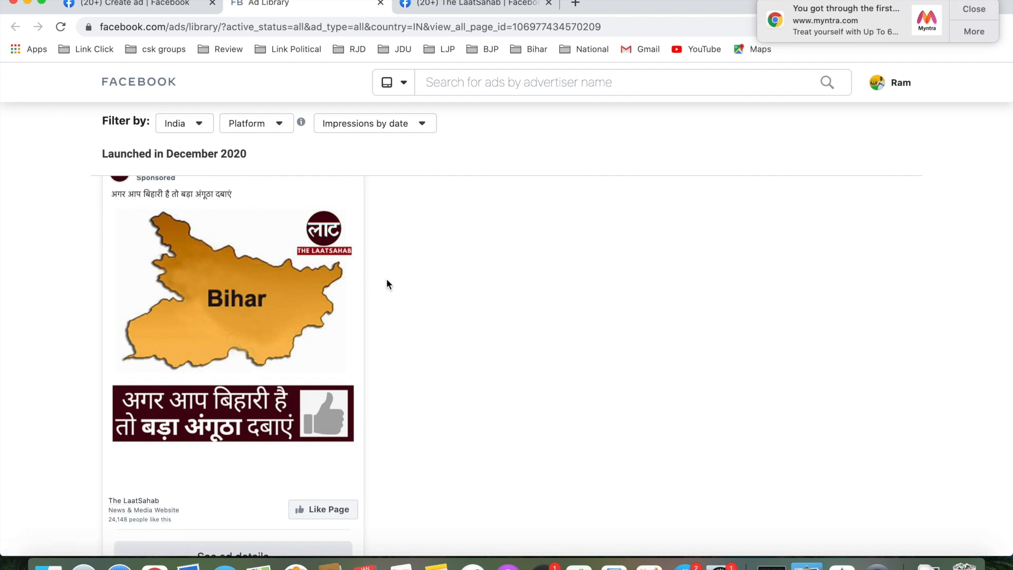
{"action": "scroll", "coordinate": [387, 283], "scroll_direction": "up", "scroll_amount": 1}
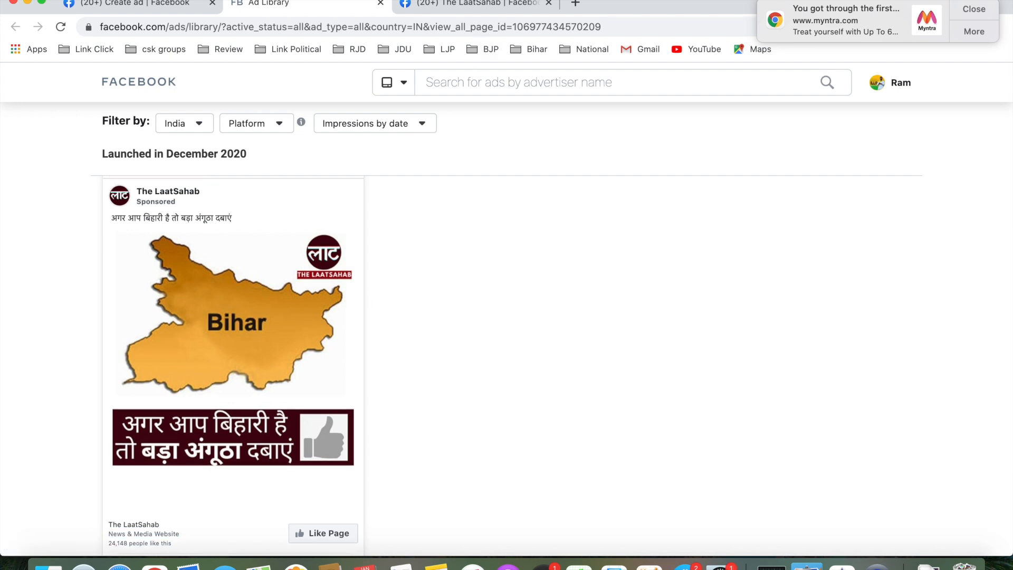
Search Facebook for "the logically" in The LaatSahab Page's tab, and return to the Ad Library.
{"action": "left_click", "coordinate": [466, 6]}
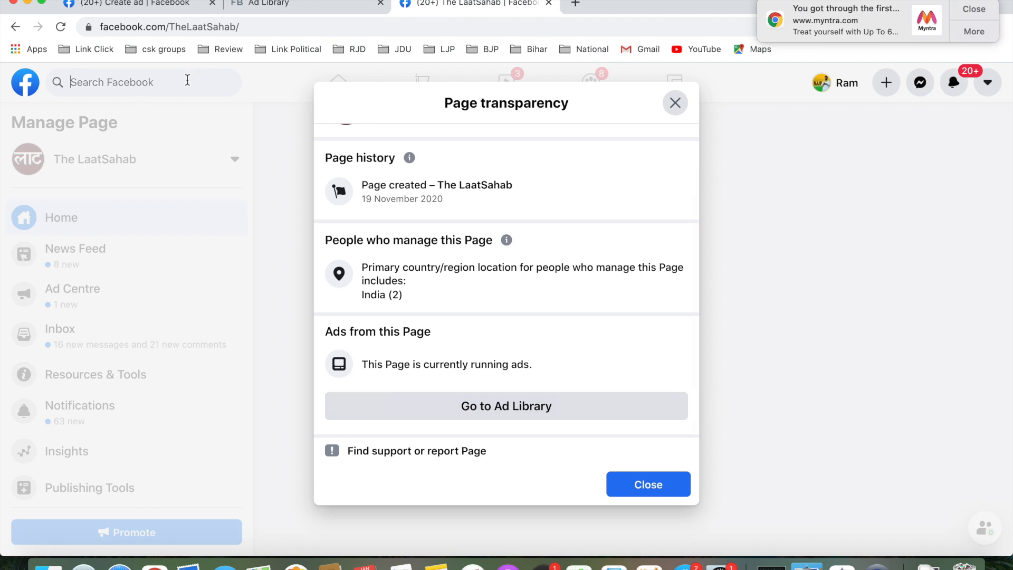
{"action": "left_click", "coordinate": [190, 81]}
{"action": "type", "text": "the logically"}
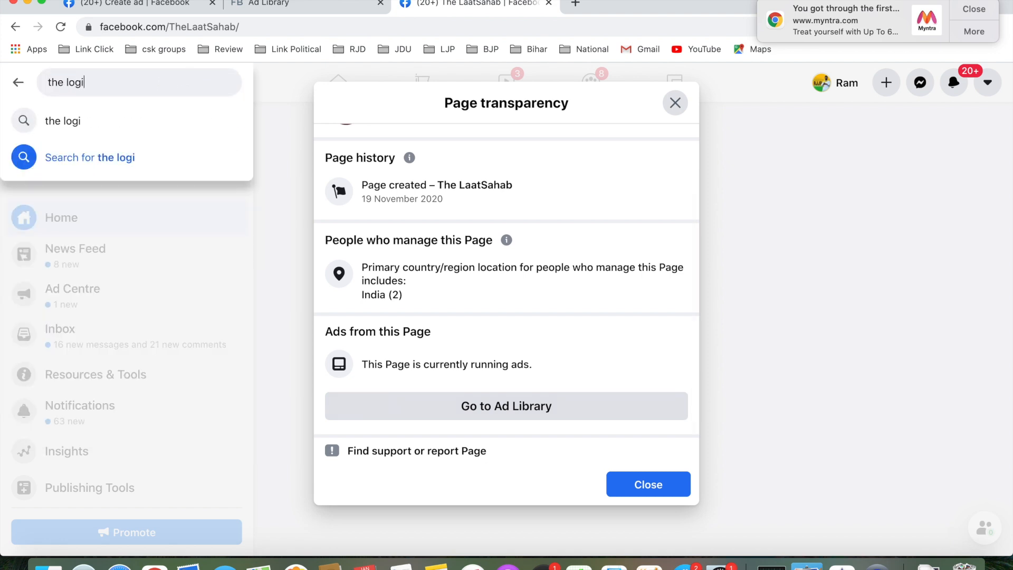
{"action": "key", "text": "Return"}
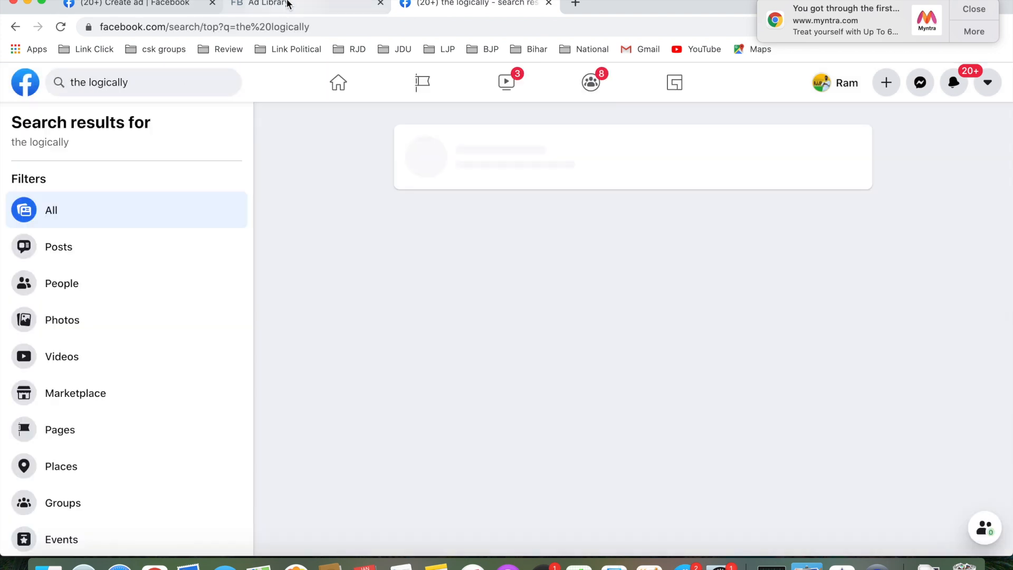
{"action": "left_click", "coordinate": [289, 4]}
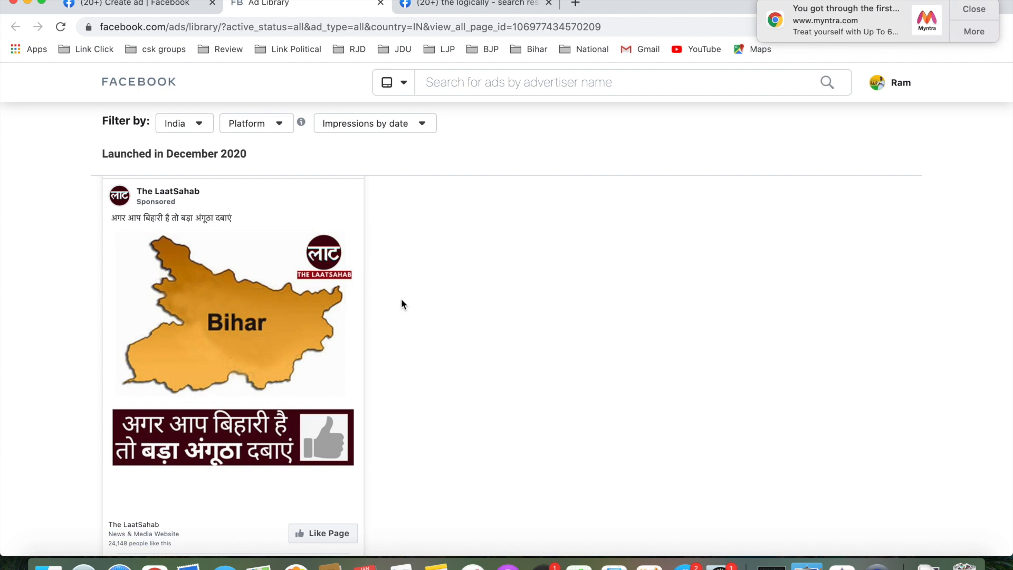
Open The Logically's Facebook Page from the search results and find its Page transparency section.
{"action": "scroll", "coordinate": [382, 311], "scroll_direction": "down", "scroll_amount": 2}
{"action": "scroll", "coordinate": [382, 312], "scroll_direction": "up", "scroll_amount": 5}
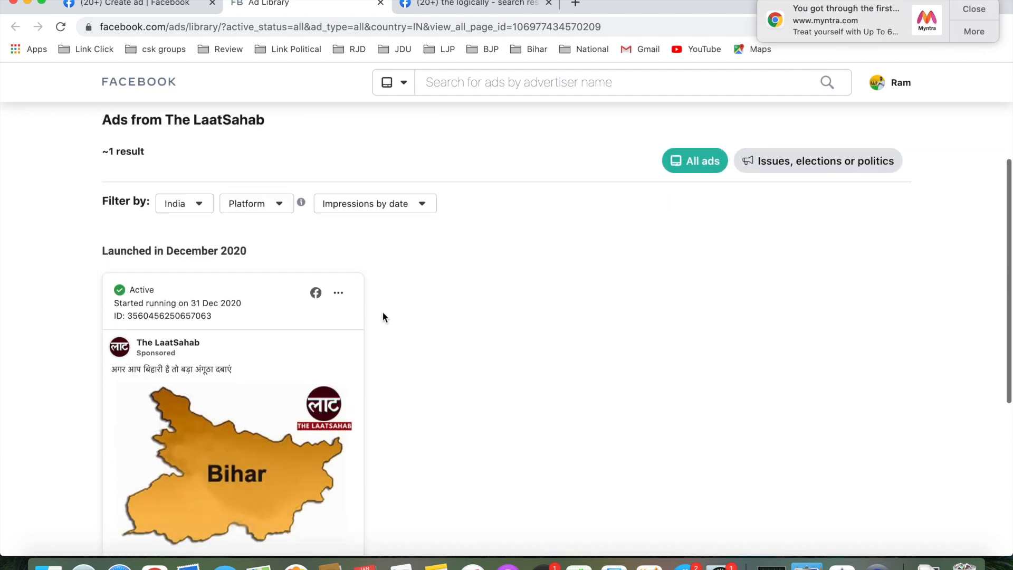
{"action": "left_click", "coordinate": [445, 4]}
{"action": "left_click", "coordinate": [473, 148]}
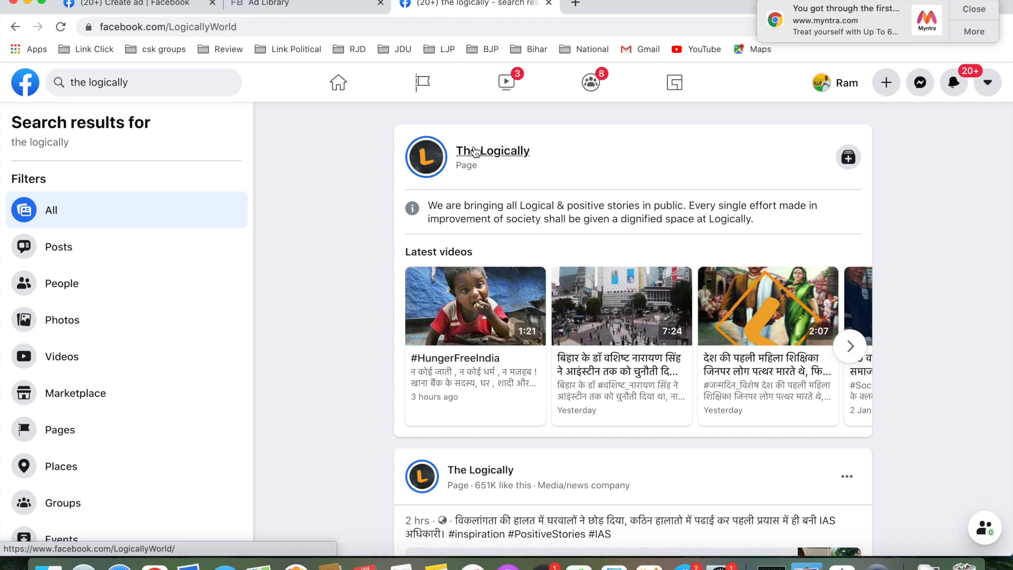
{"action": "scroll", "coordinate": [109, 355], "scroll_direction": "down", "scroll_amount": 15}
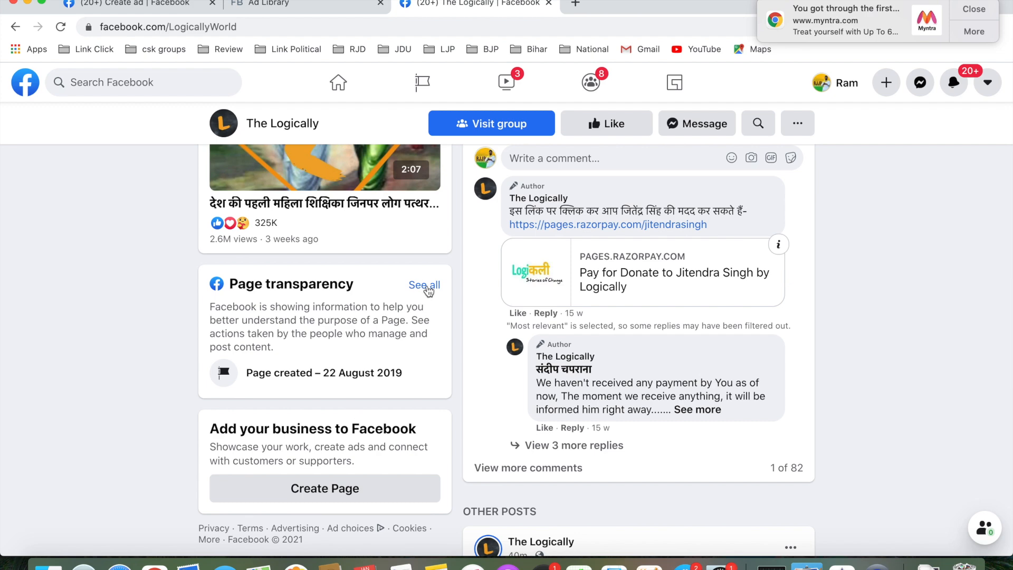
Open The Logically's ads in the Ad Library from its Page transparency details, and close the Page's own tab.
{"action": "left_click", "coordinate": [425, 285]}
{"action": "scroll", "coordinate": [426, 285], "scroll_direction": "down", "scroll_amount": 4}
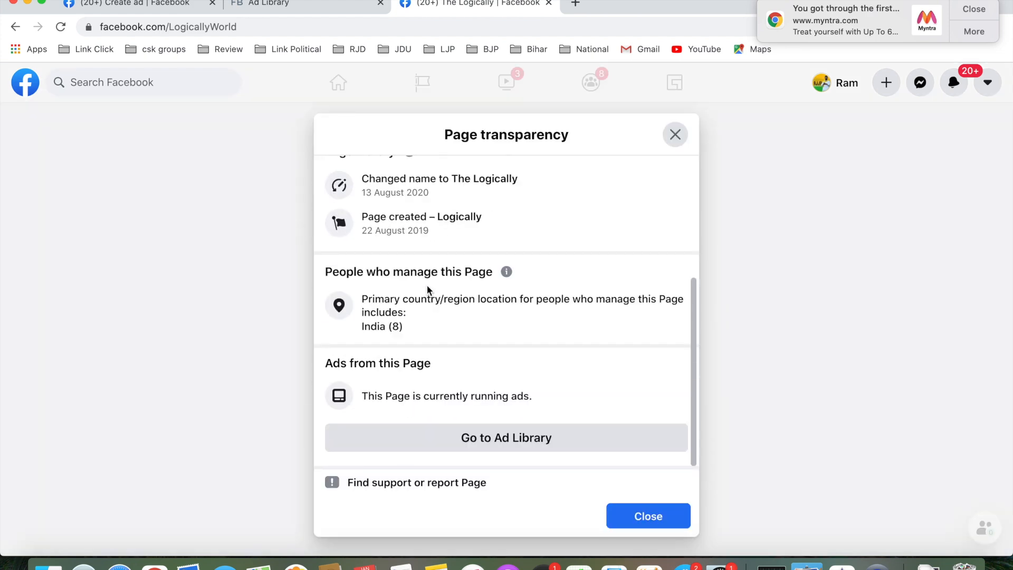
{"action": "left_click", "coordinate": [441, 438]}
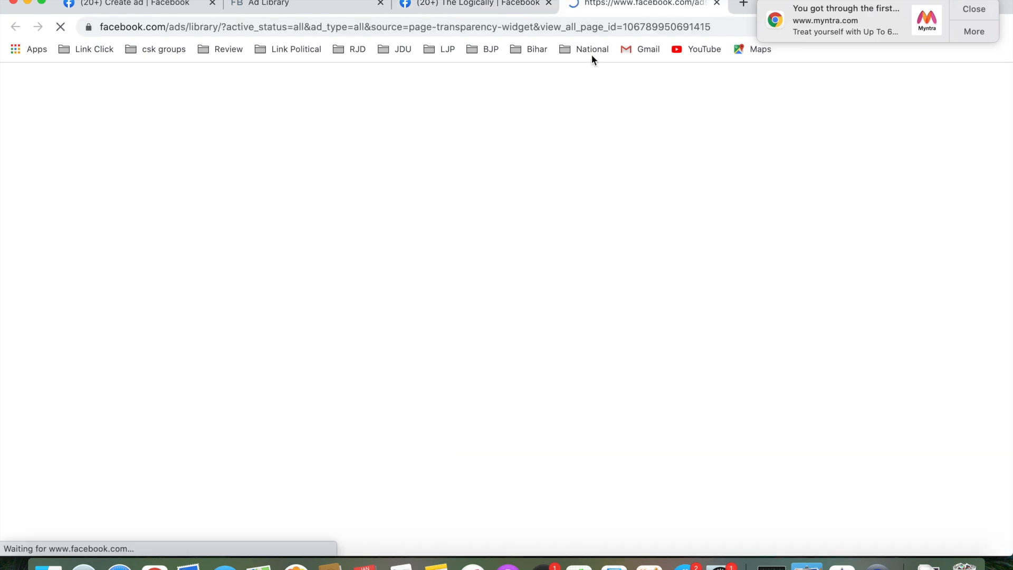
{"action": "left_click", "coordinate": [549, 4]}
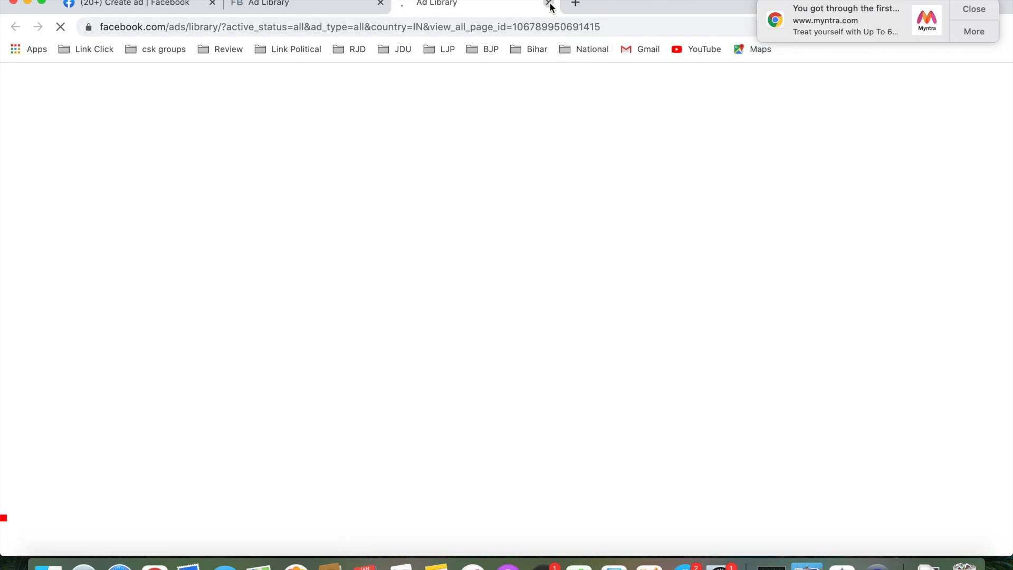
Examine the text, image and pointing-hand cue of The Logically's December 2020 farmers ad, and check where its Like Page button leads.
{"action": "scroll", "coordinate": [328, 337], "scroll_direction": "down", "scroll_amount": 10}
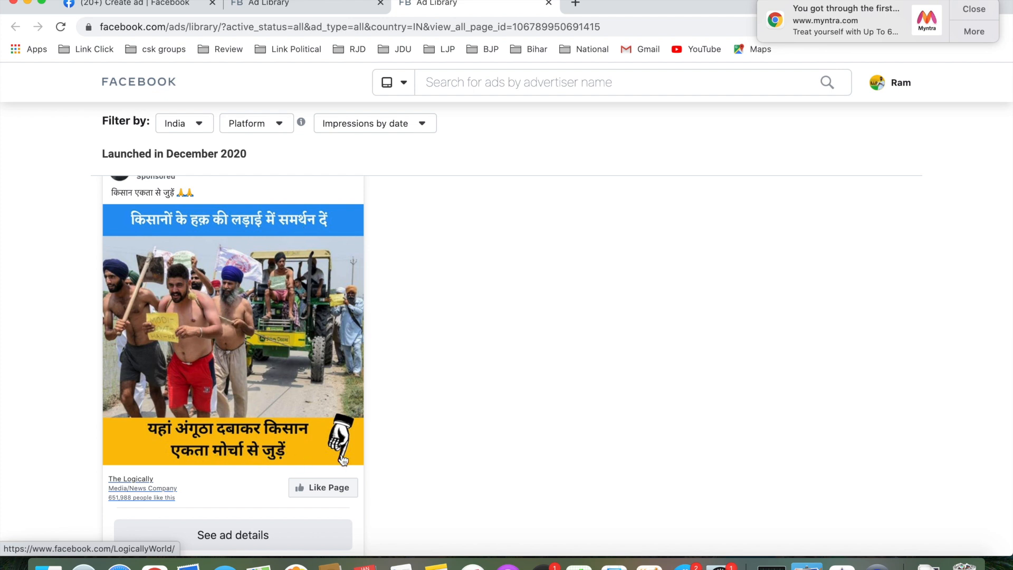
{"action": "scroll", "coordinate": [368, 450], "scroll_direction": "down", "scroll_amount": 3}
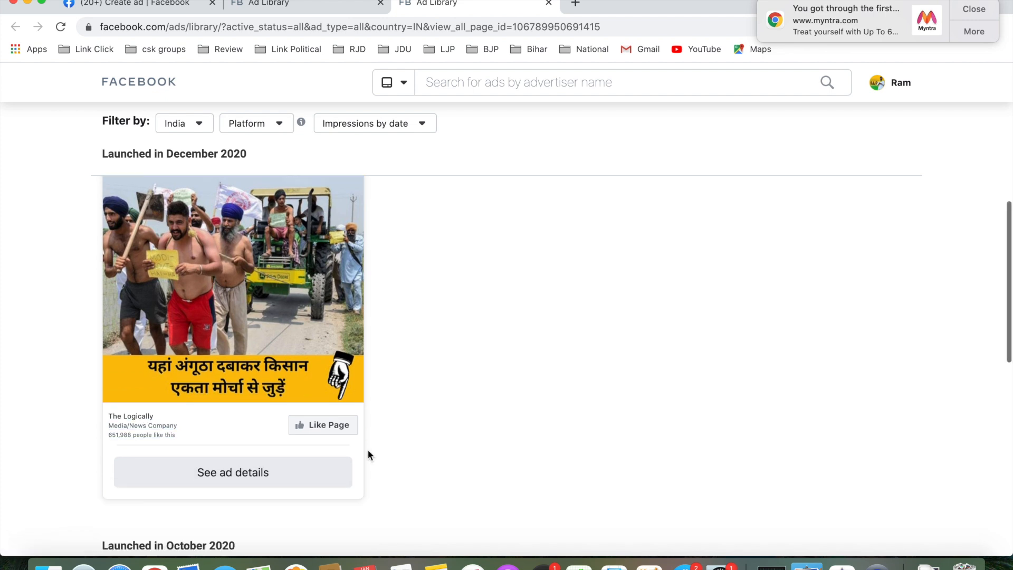
{"action": "left_click", "coordinate": [333, 426]}
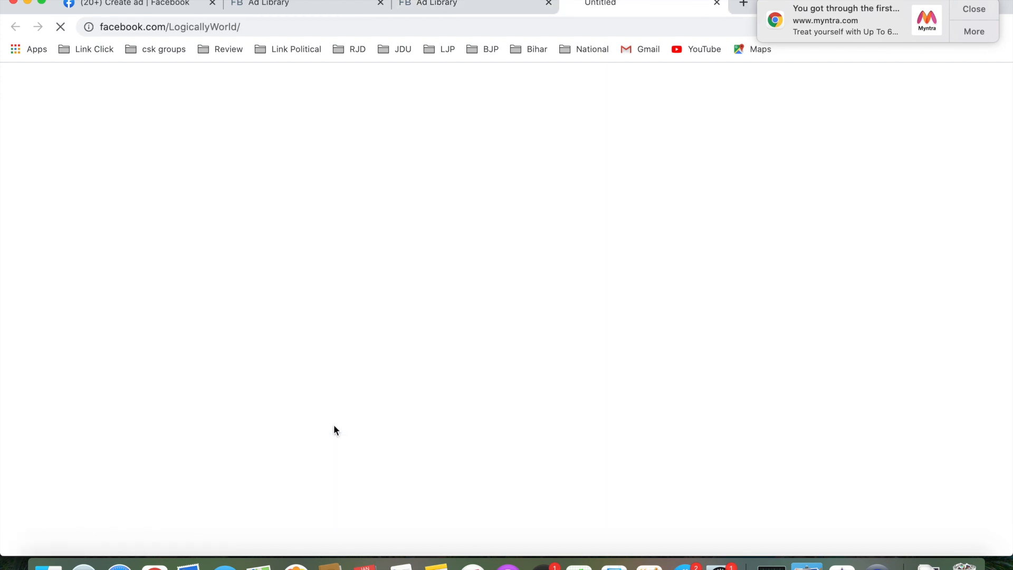
{"action": "left_click", "coordinate": [502, 4]}
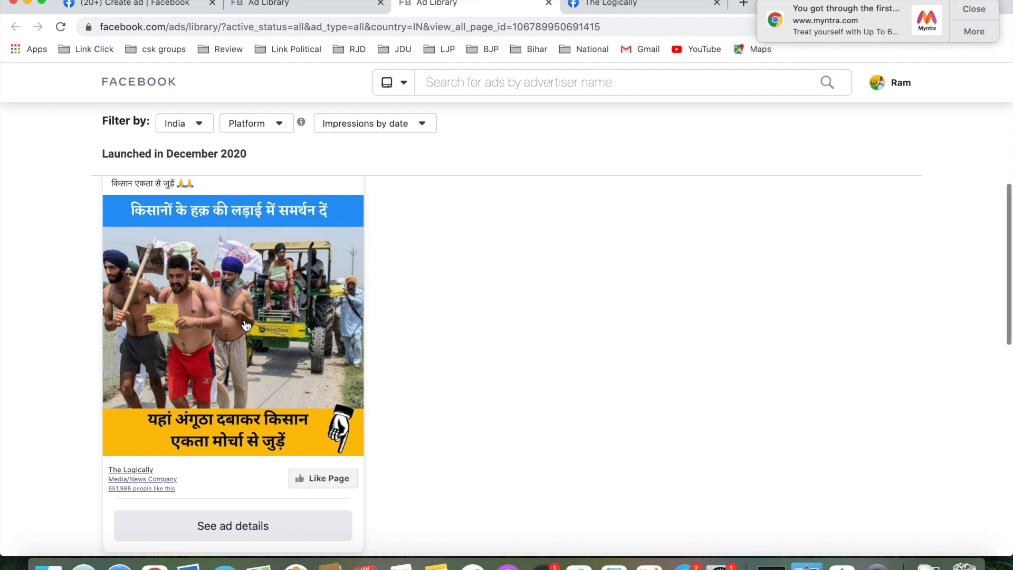
{"action": "scroll", "coordinate": [299, 427], "scroll_direction": "up", "scroll_amount": 2}
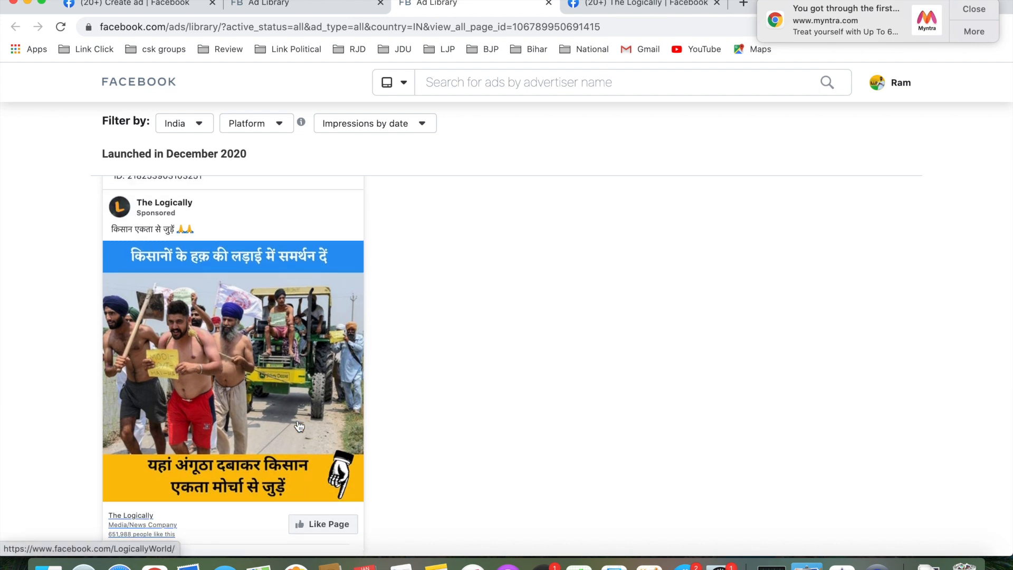
{"action": "scroll", "coordinate": [299, 426], "scroll_direction": "down", "scroll_amount": 3}
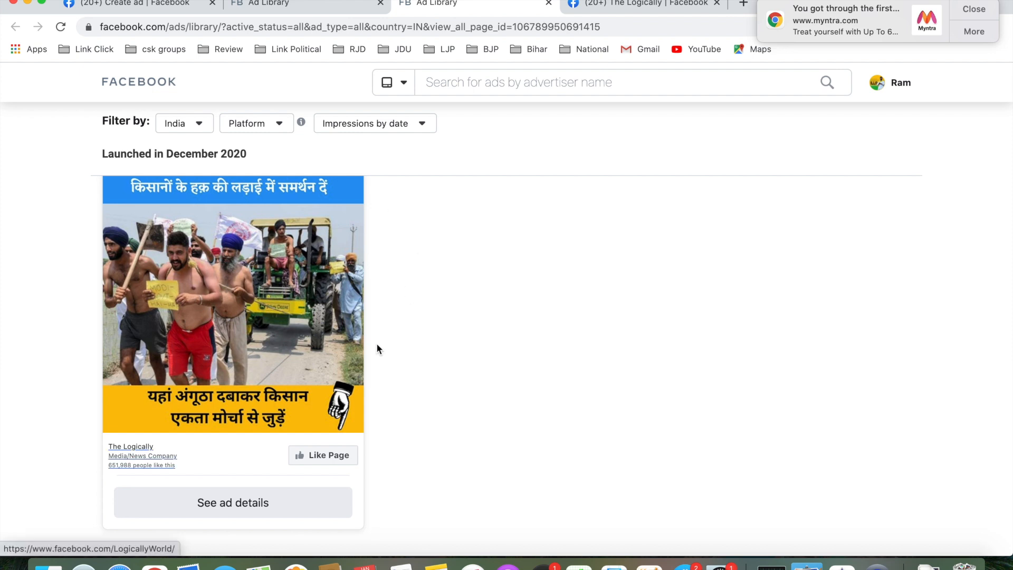
Return to the Create ad page for AHC Live and go to its audience settings.
{"action": "left_click", "coordinate": [189, 4]}
{"action": "scroll", "coordinate": [545, 486], "scroll_direction": "down", "scroll_amount": 5}
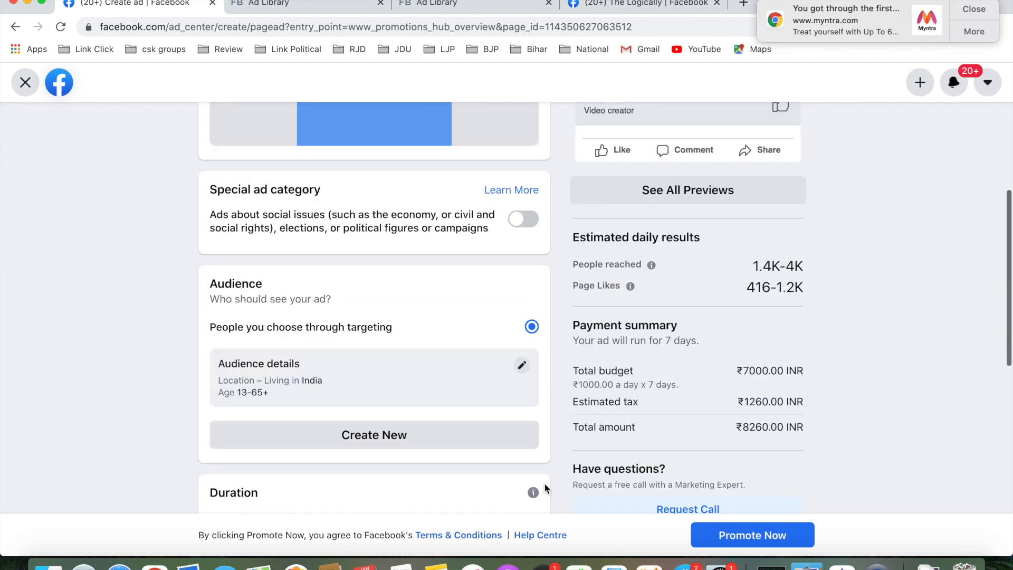